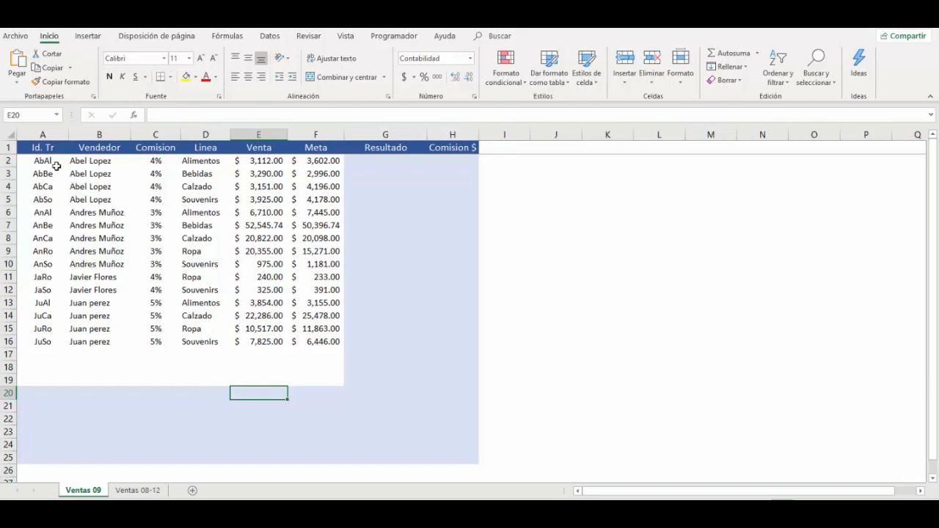
Review the sales table's columns from Id. Tr through Vendedor, Comision, Linea and Venta to Meta.
{"action": "left_click", "coordinate": [42, 147]}
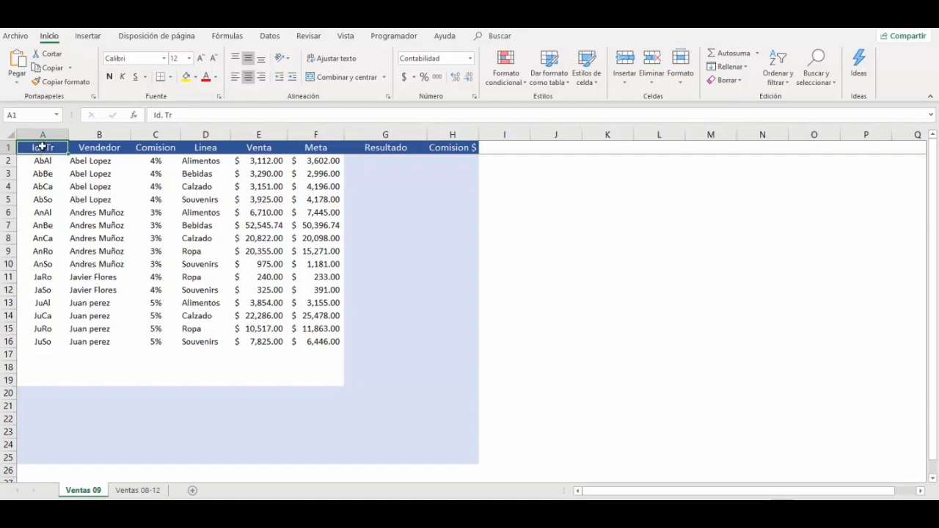
{"action": "left_click", "coordinate": [86, 147]}
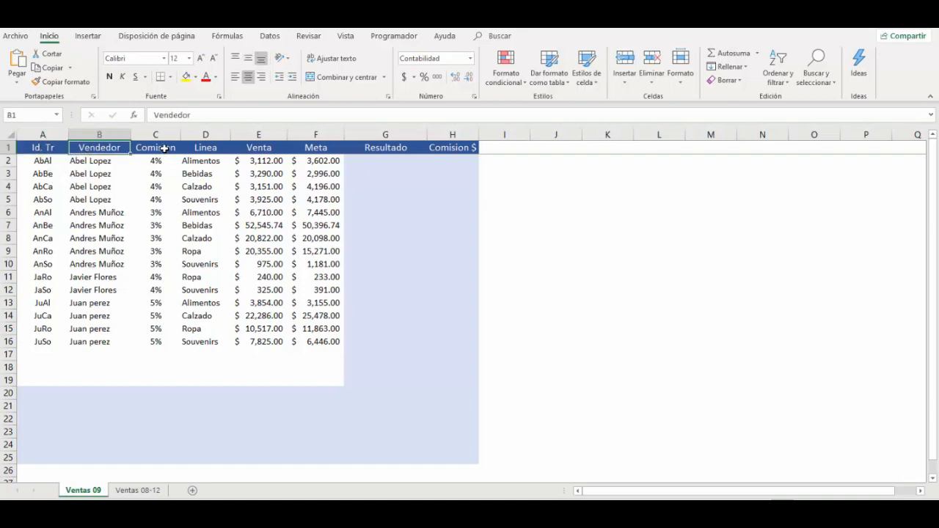
{"action": "left_click", "coordinate": [164, 149]}
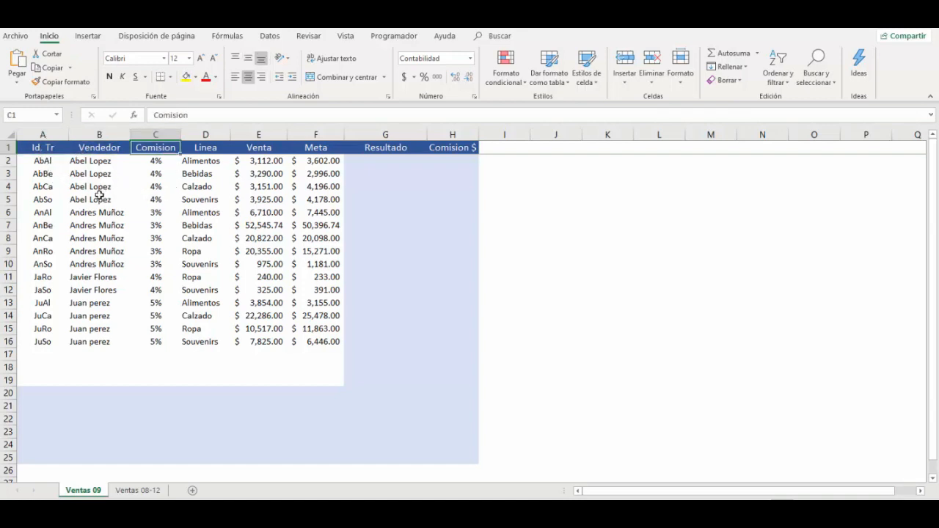
{"action": "left_click", "coordinate": [208, 150]}
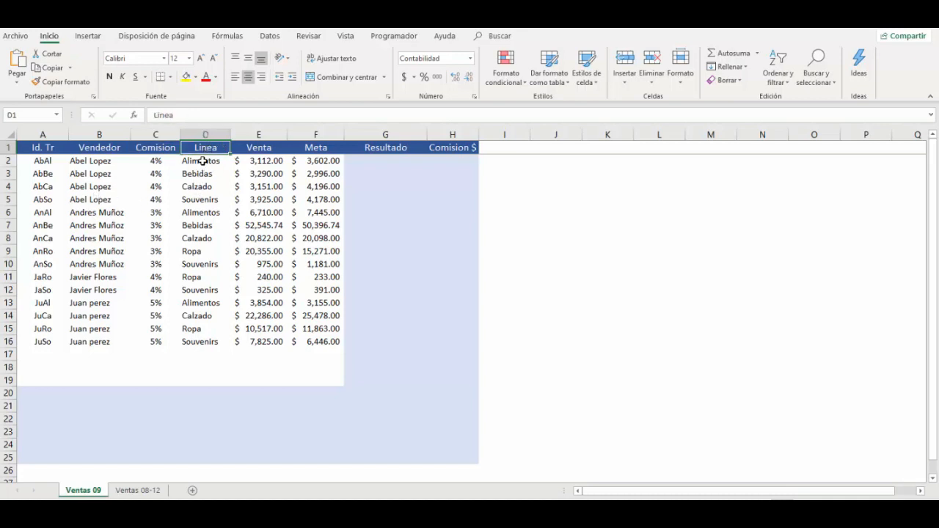
{"action": "left_click", "coordinate": [266, 148]}
{"action": "left_click", "coordinate": [263, 162]}
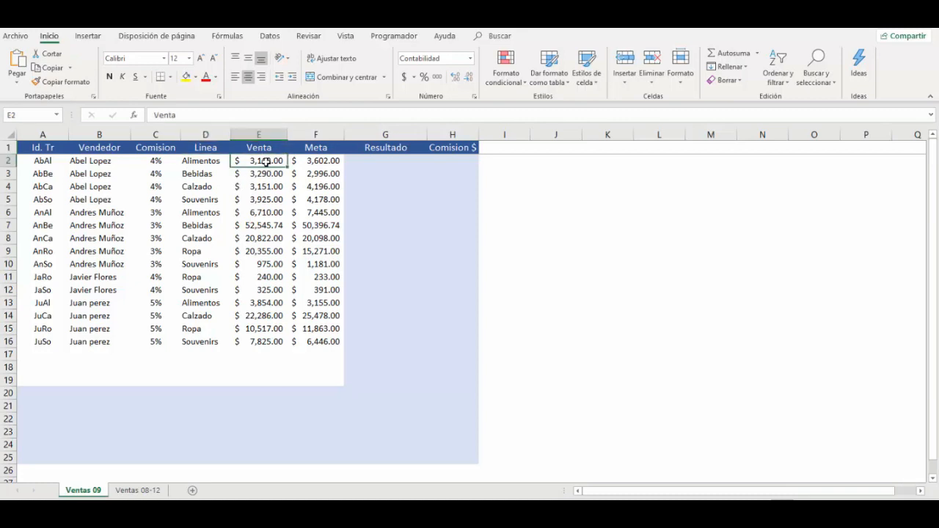
{"action": "left_click", "coordinate": [322, 148]}
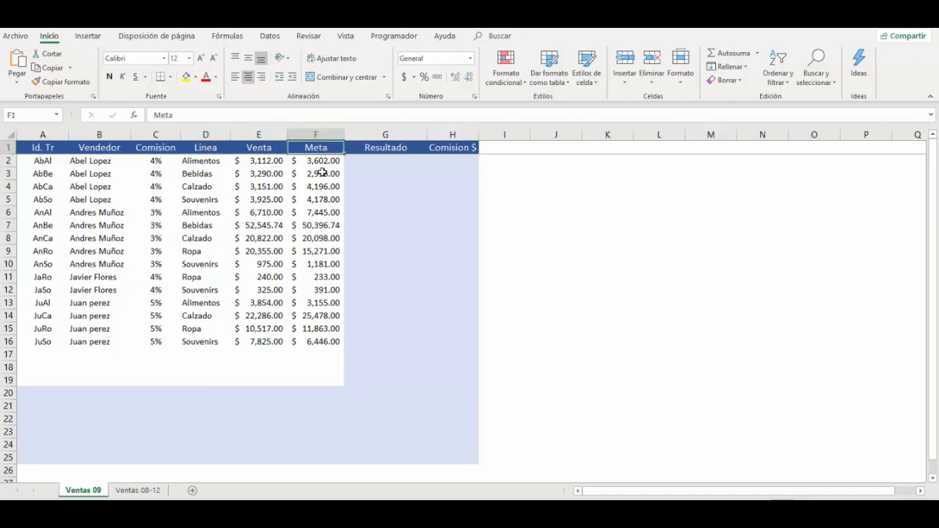
Count the numeric entries in the Venta column with =CONTAR(E2:E16) in cell E20.
{"action": "left_click", "coordinate": [249, 392]}
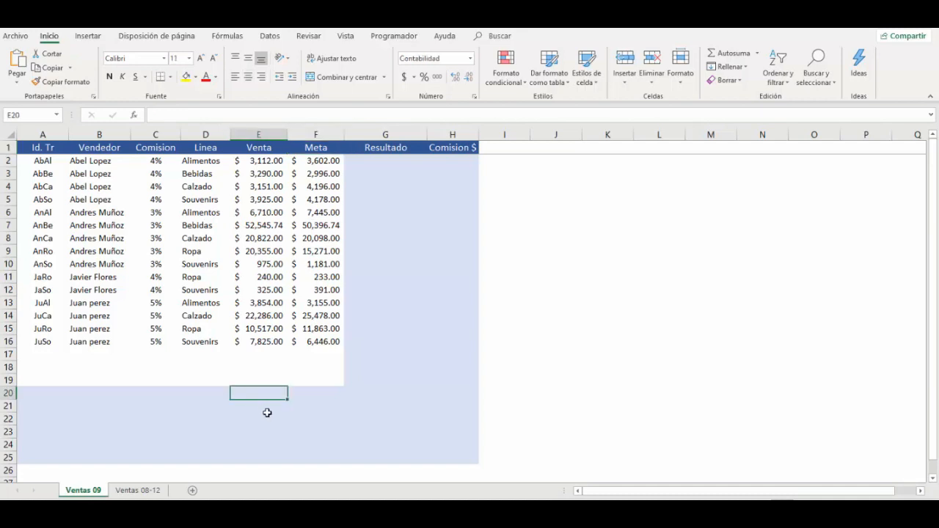
{"action": "type", "text": "="}
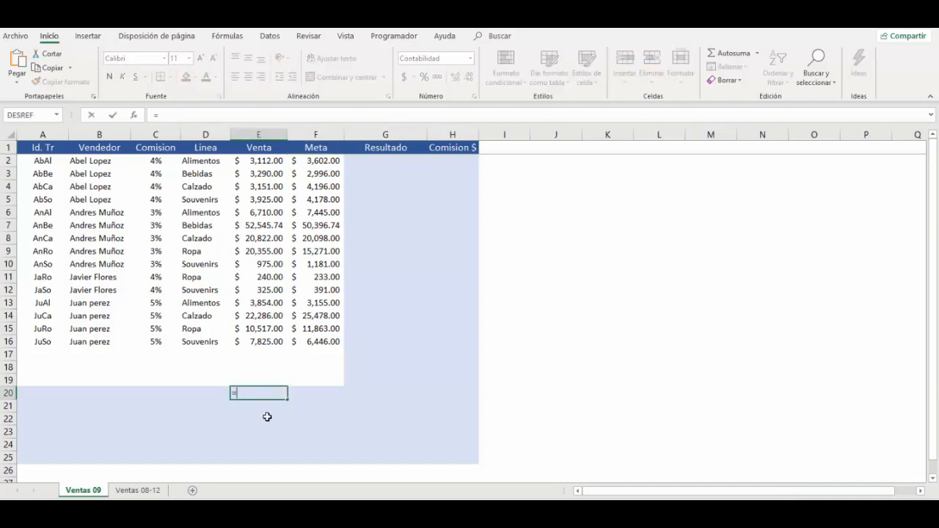
{"action": "type", "text": "con"}
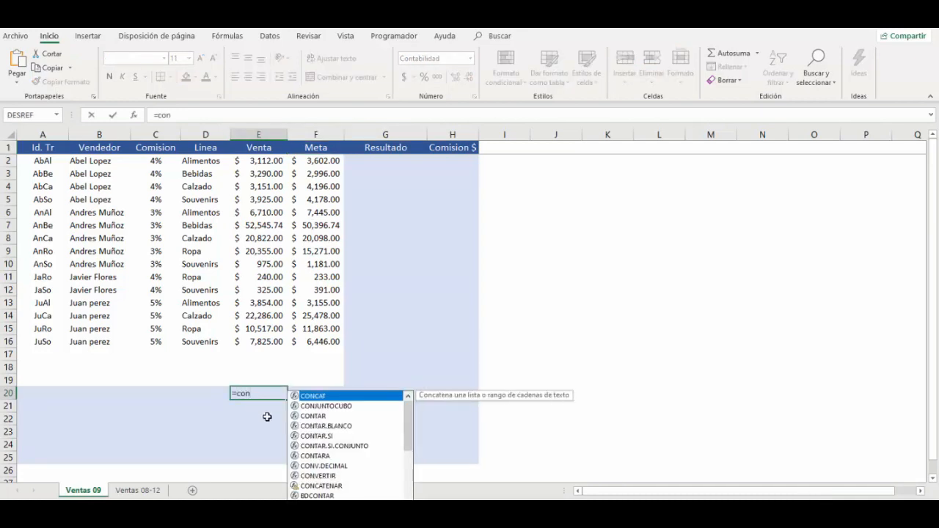
{"action": "double_click", "coordinate": [312, 416]}
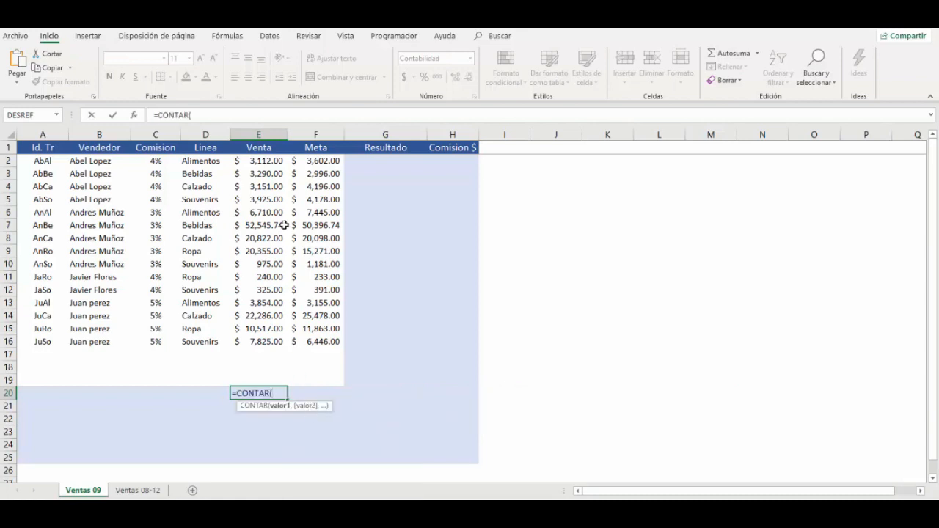
{"action": "left_click_drag", "start_coordinate": [267, 160], "coordinate": [267, 338]}
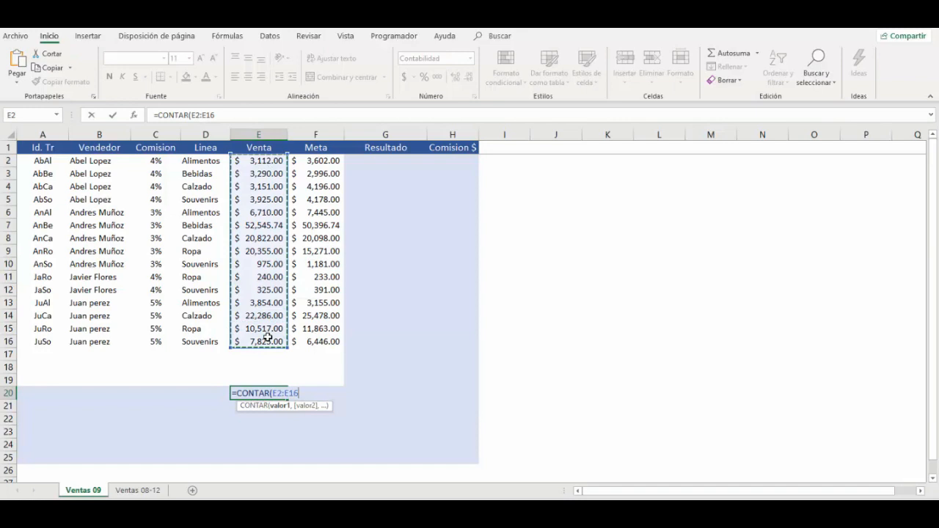
{"action": "type", "text": ")"}
{"action": "key", "text": "Return"}
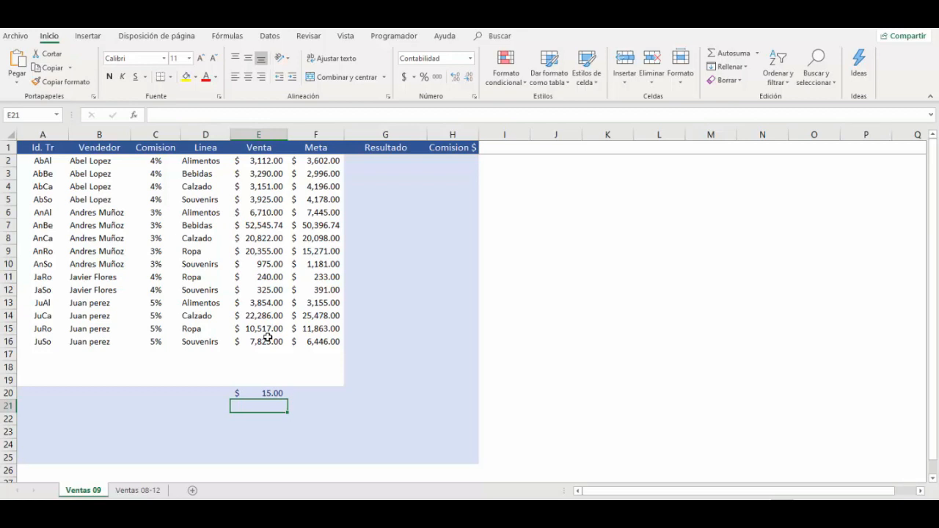
Total the Venta column in cell E21 with a SUMA formula over E2:E16.
{"action": "type", "text": "=su"}
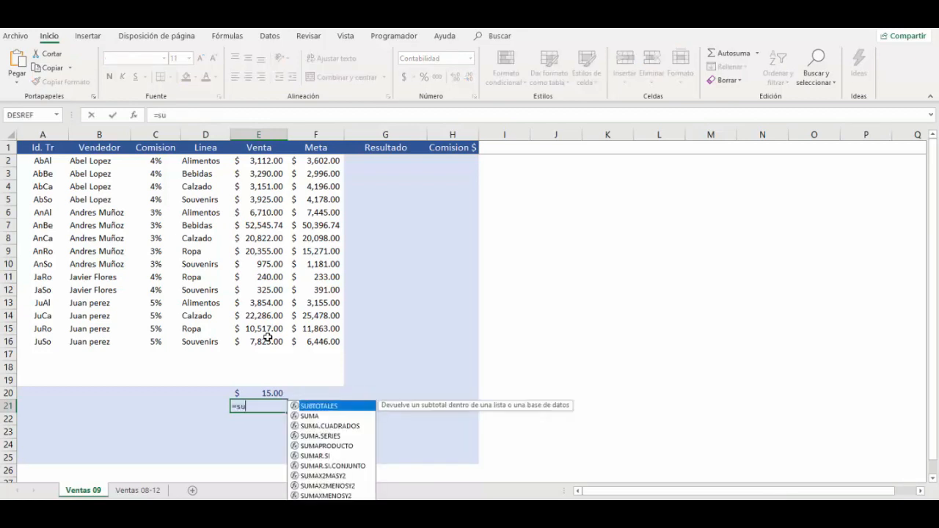
{"action": "type", "text": "ma("}
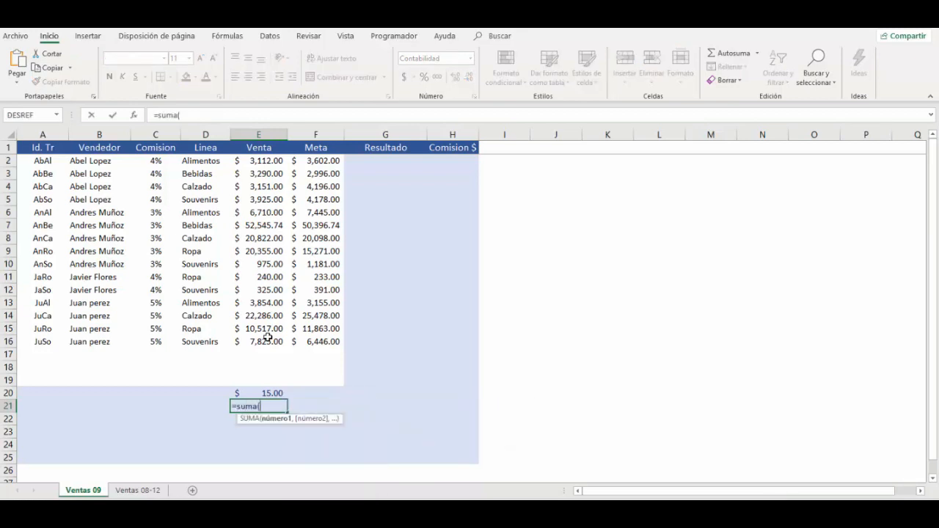
{"action": "left_click_drag", "start_coordinate": [275, 162], "coordinate": [272, 342]}
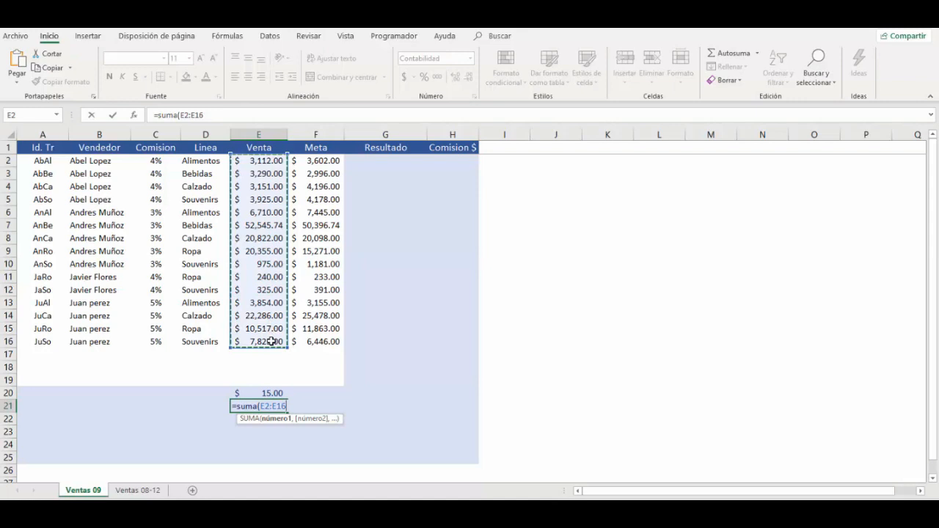
{"action": "key", "text": "Return"}
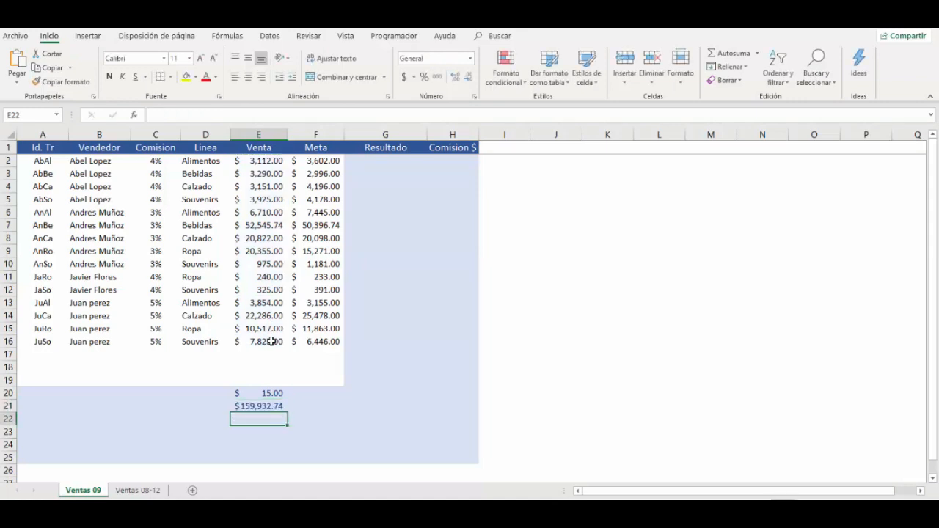
Copy the Venta total formula from E21 across to F21 so it sums the Meta column.
{"action": "key", "text": "Up"}
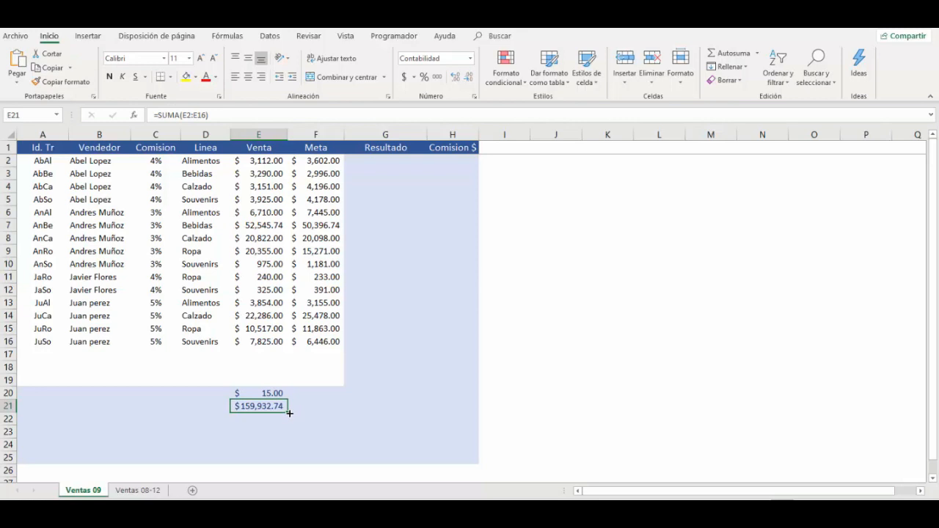
{"action": "left_click_drag", "start_coordinate": [289, 413], "coordinate": [341, 415]}
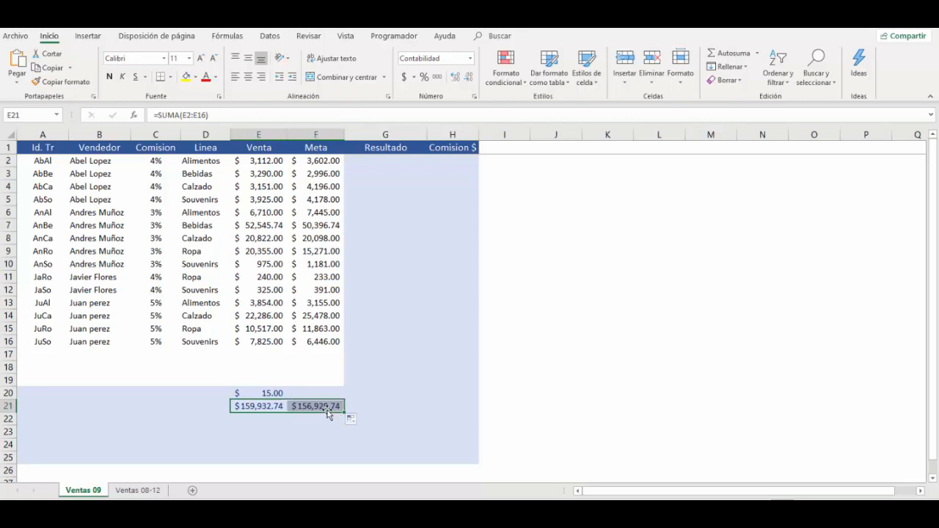
{"action": "left_click", "coordinate": [327, 406]}
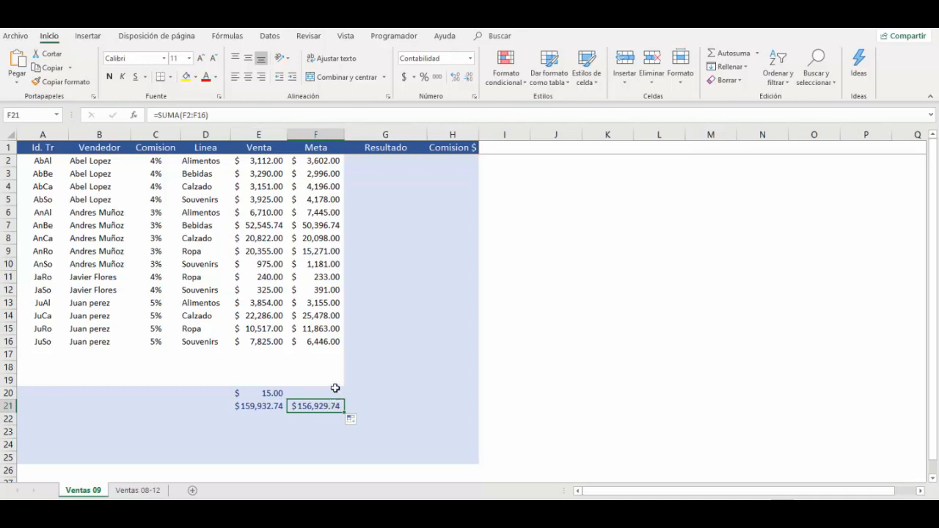
Calculate the average of the Venta column in cell E22 with =PROMEDIO(E2:E16).
{"action": "left_click", "coordinate": [273, 415]}
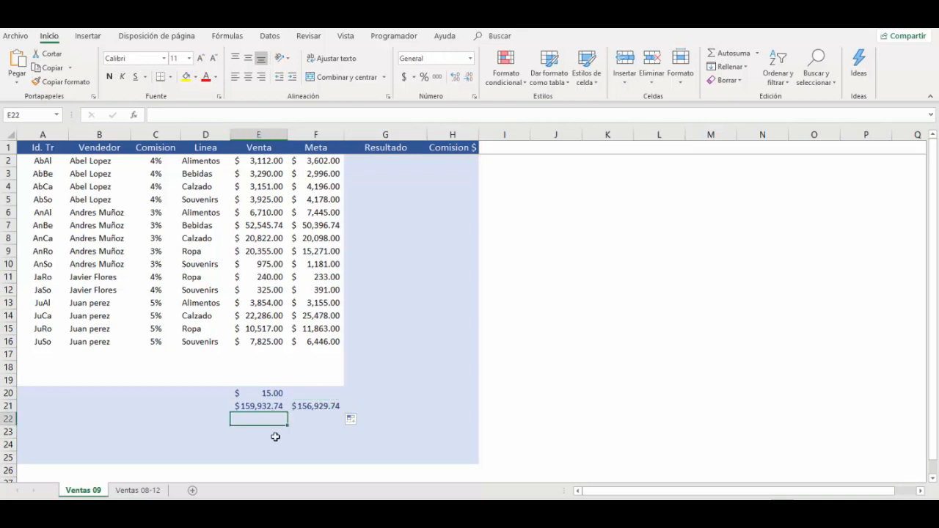
{"action": "type", "text": "="}
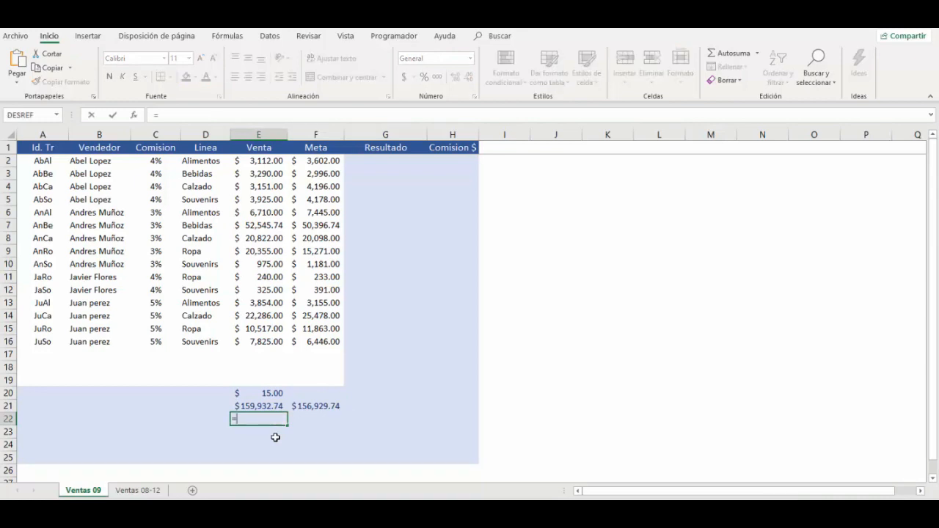
{"action": "type", "text": "pro"}
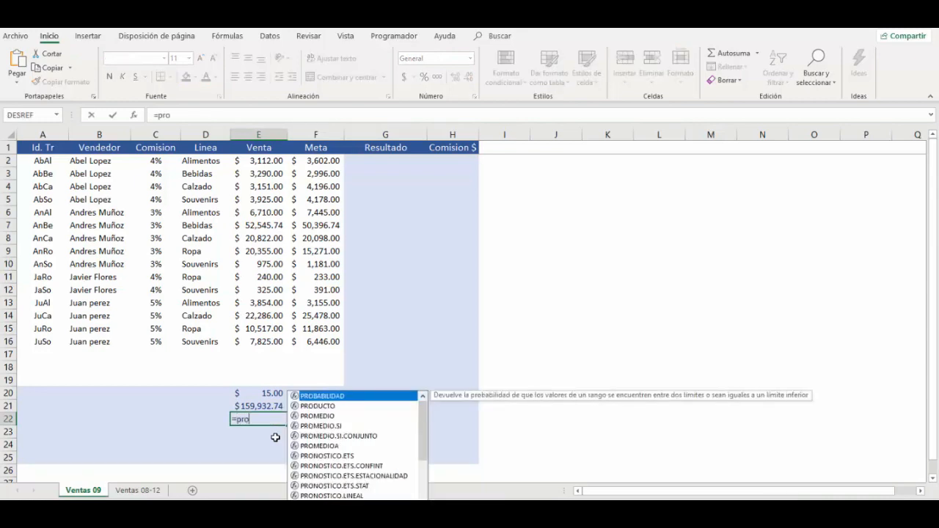
{"action": "double_click", "coordinate": [328, 416]}
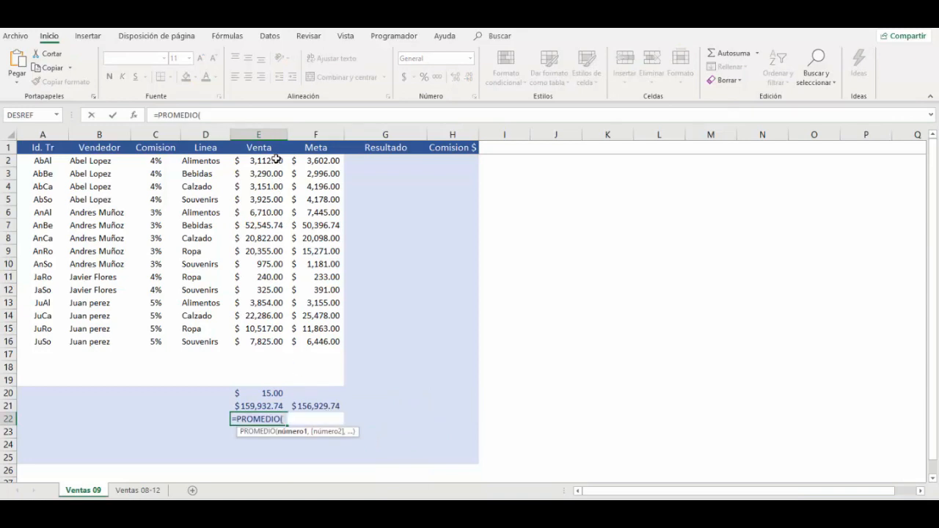
{"action": "left_click_drag", "start_coordinate": [275, 160], "coordinate": [276, 342]}
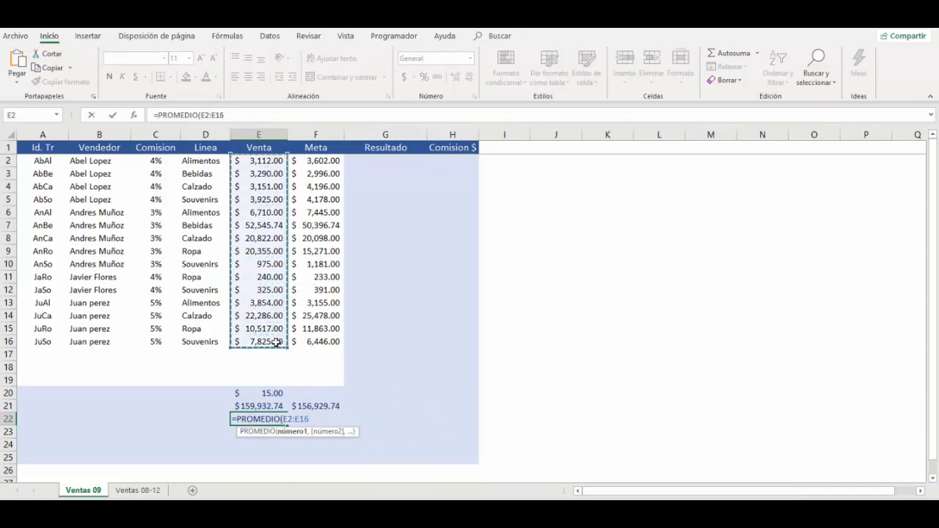
{"action": "type", "text": ")"}
{"action": "key", "text": "Return"}
Extend the average formula from E22 to F22 for the Meta column and check both formulas.
{"action": "key", "text": "Up"}
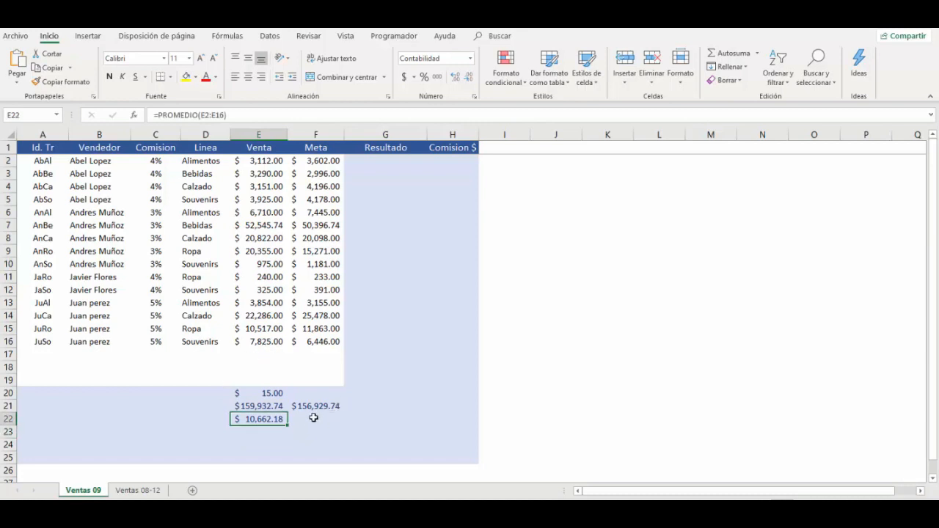
{"action": "left_click_drag", "start_coordinate": [289, 427], "coordinate": [337, 428]}
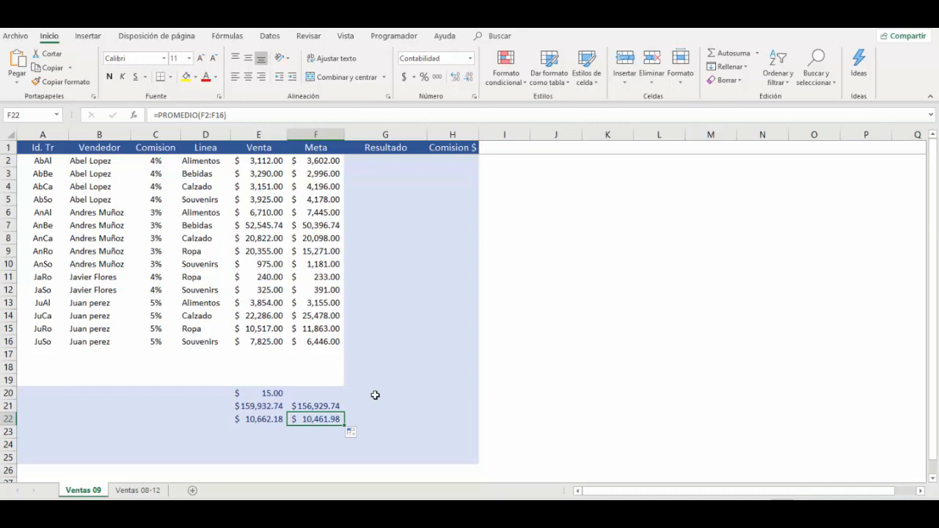
{"action": "key", "text": "Left"}
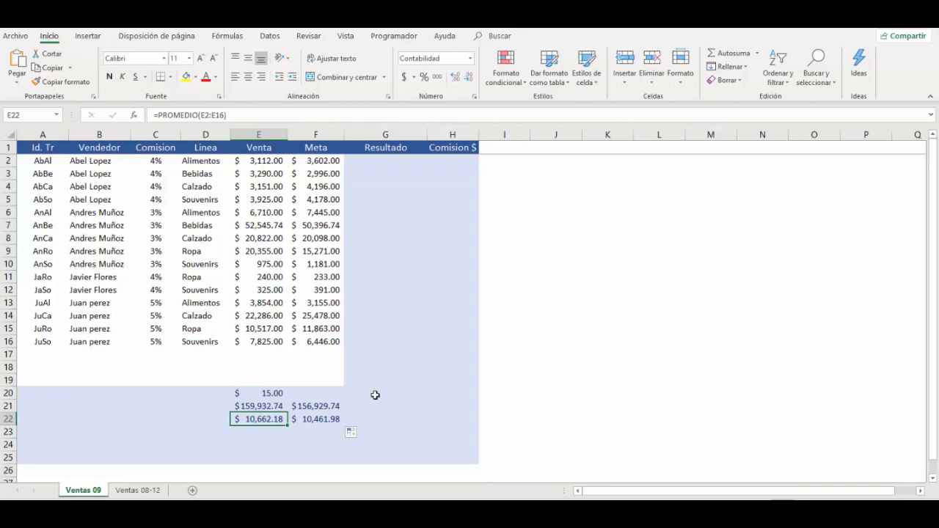
{"action": "key", "text": "Right"}
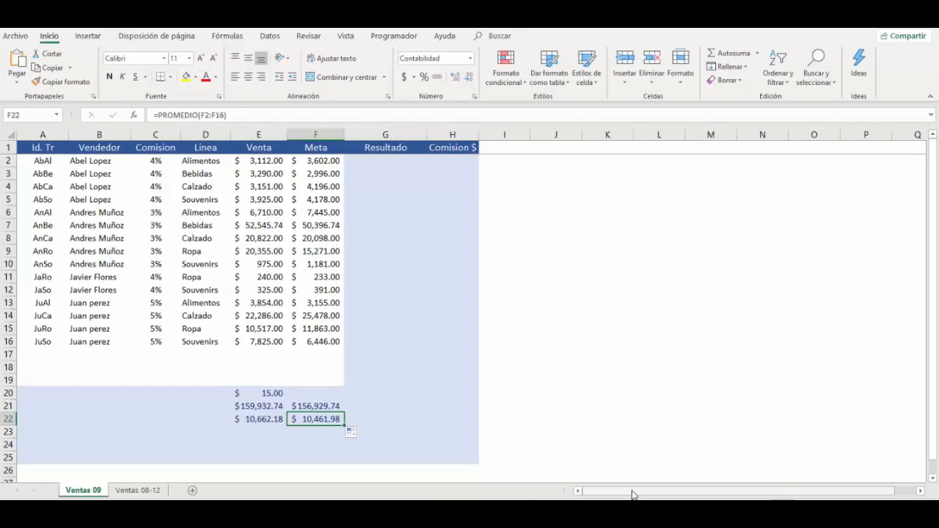
Add the Venta and Meta ranges together in E23 with =SUMA(E2:E16,F2:F16), and compare it with the two column totals in row 21.
{"action": "left_click", "coordinate": [275, 428]}
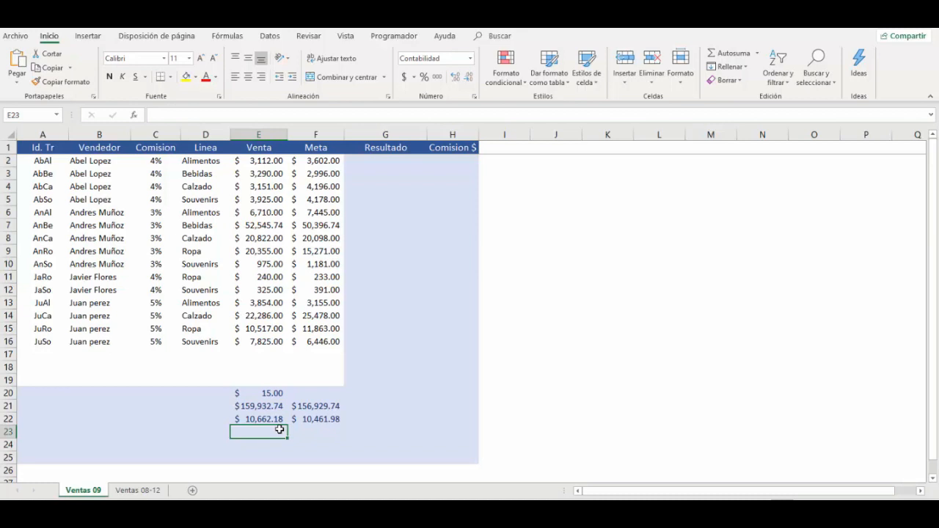
{"action": "type", "text": "="}
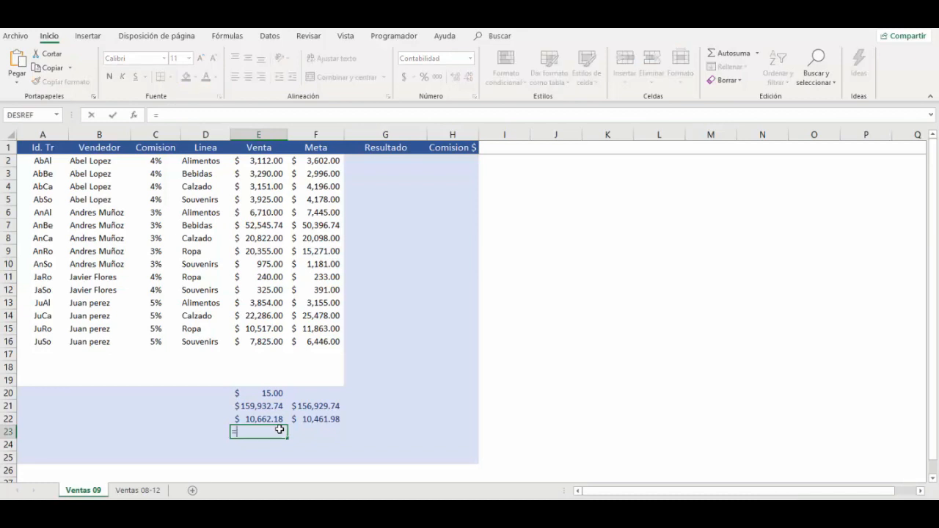
{"action": "type", "text": "suma("}
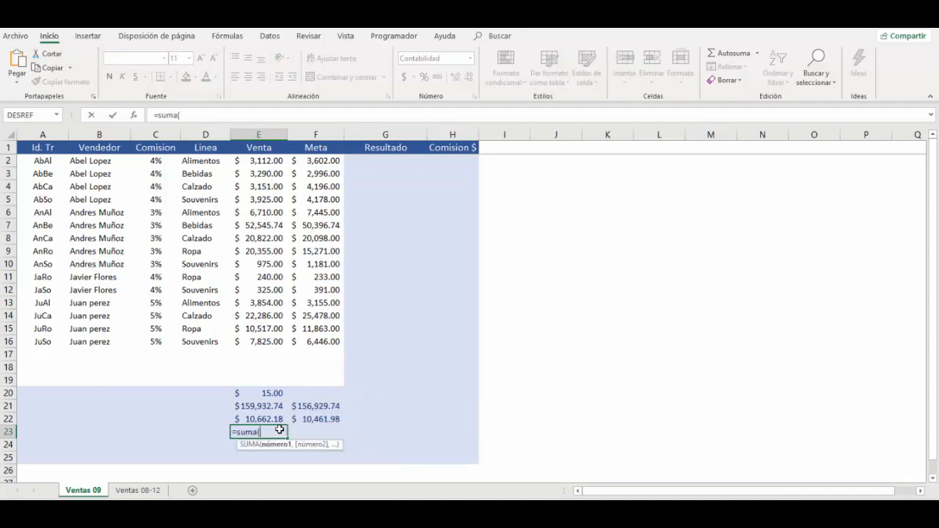
{"action": "left_click_drag", "start_coordinate": [253, 160], "coordinate": [256, 343]}
{"action": "type", "text": ","}
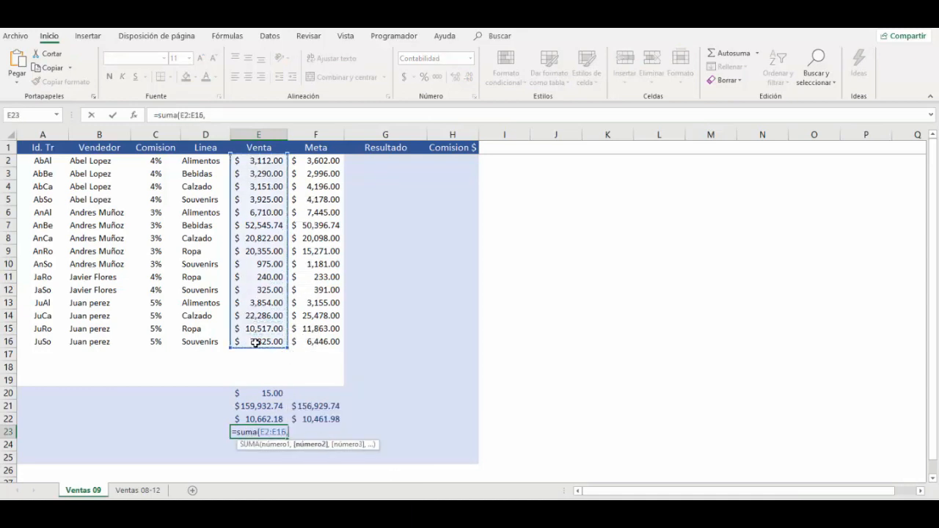
{"action": "left_click", "coordinate": [325, 160]}
{"action": "left_click_drag", "start_coordinate": [325, 161], "coordinate": [331, 341]}
{"action": "type", "text": ")"}
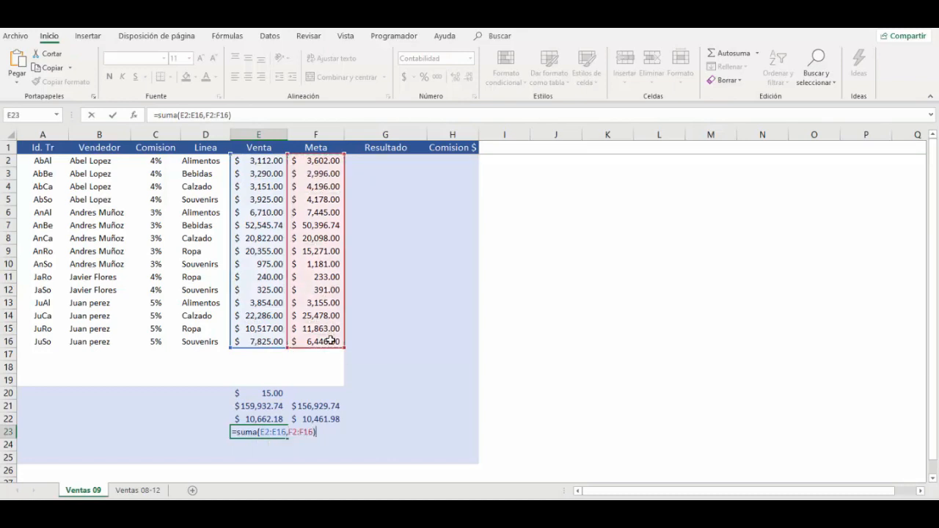
{"action": "key", "text": "ctrl+Return"}
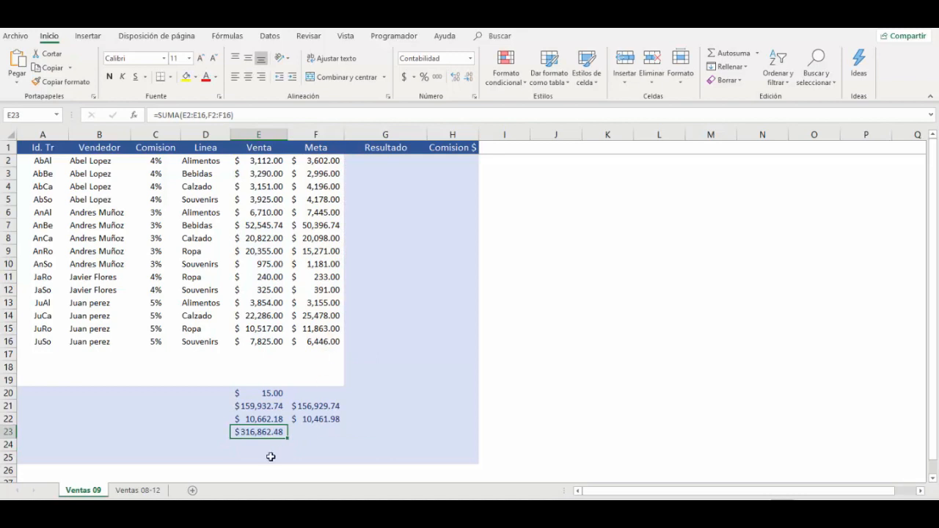
{"action": "left_click_drag", "start_coordinate": [264, 408], "coordinate": [301, 408]}
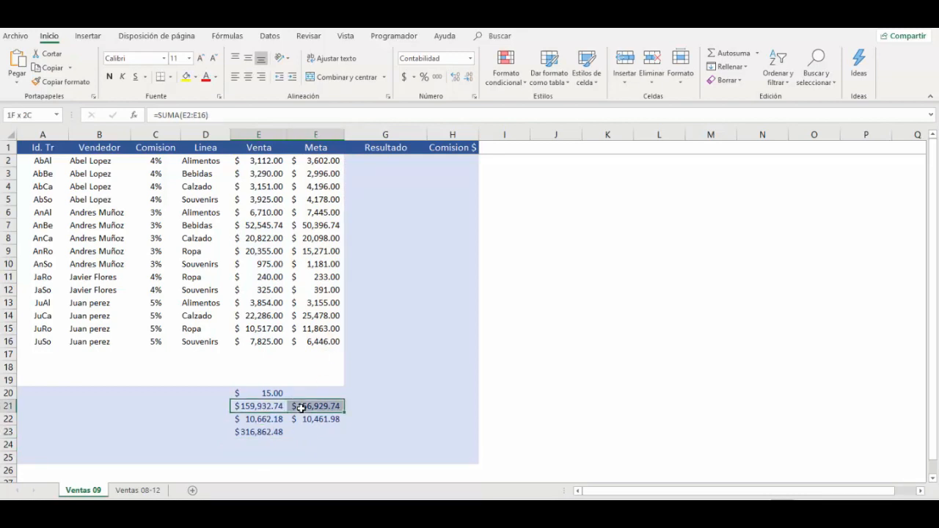
Average the Venta and Meta ranges together with the constant 10000 in E24 using =PROMEDIO(E2:E16,F2:F16,10000).
{"action": "left_click", "coordinate": [263, 432]}
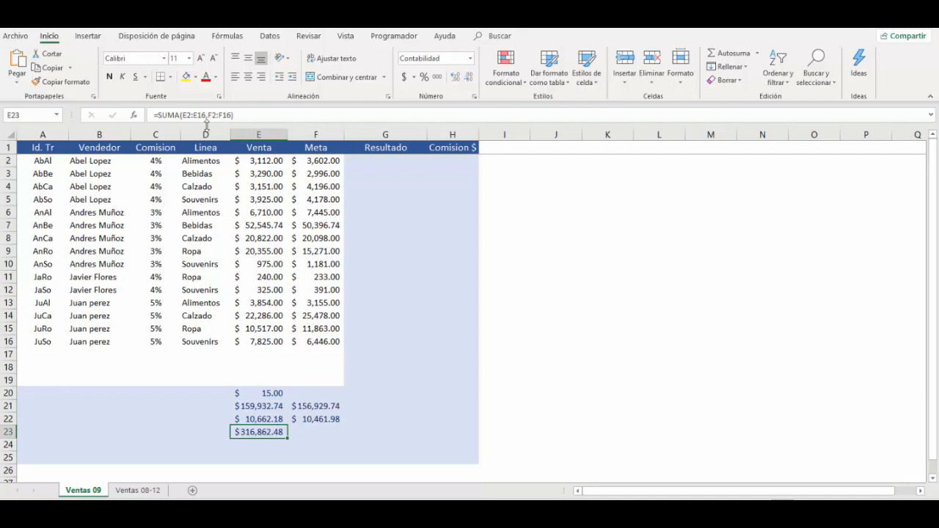
{"action": "left_click", "coordinate": [266, 443]}
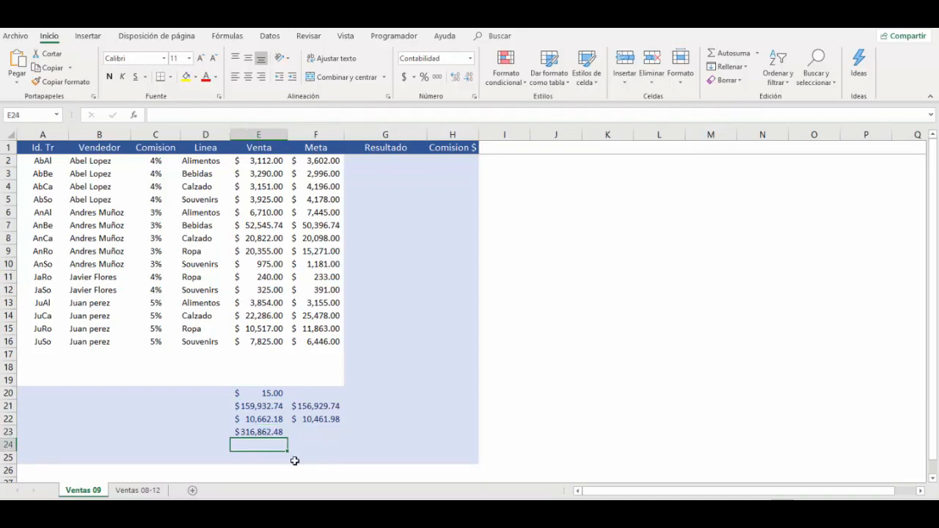
{"action": "type", "text": "=pro"}
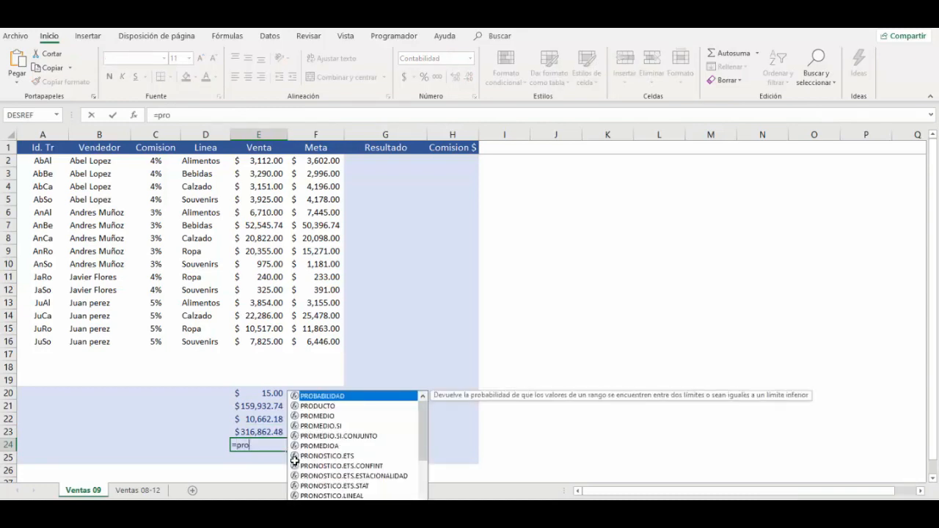
{"action": "double_click", "coordinate": [336, 416]}
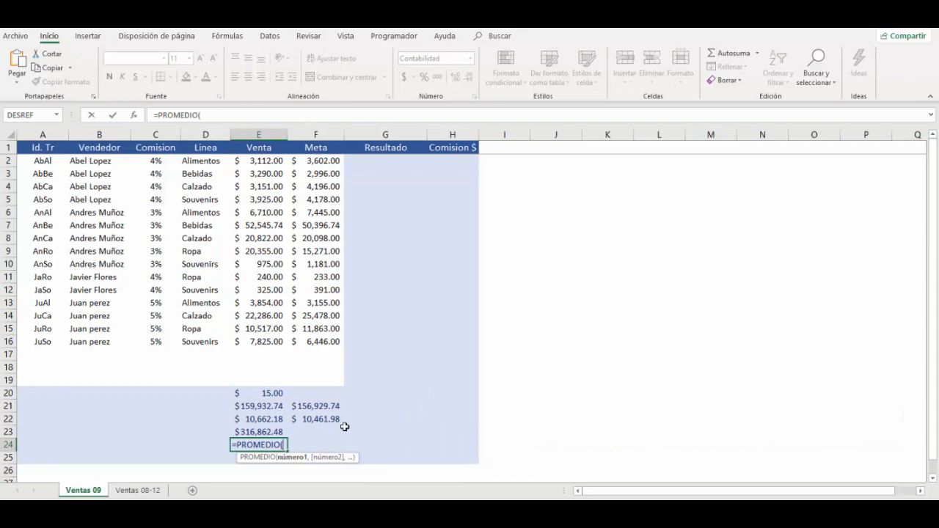
{"action": "left_click_drag", "start_coordinate": [274, 160], "coordinate": [273, 337]}
{"action": "type", "text": ","}
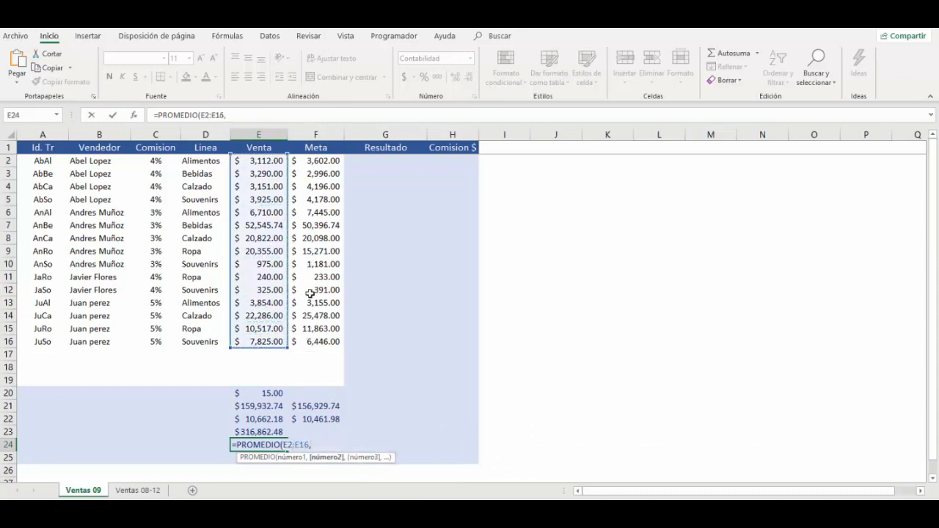
{"action": "left_click_drag", "start_coordinate": [323, 160], "coordinate": [323, 342]}
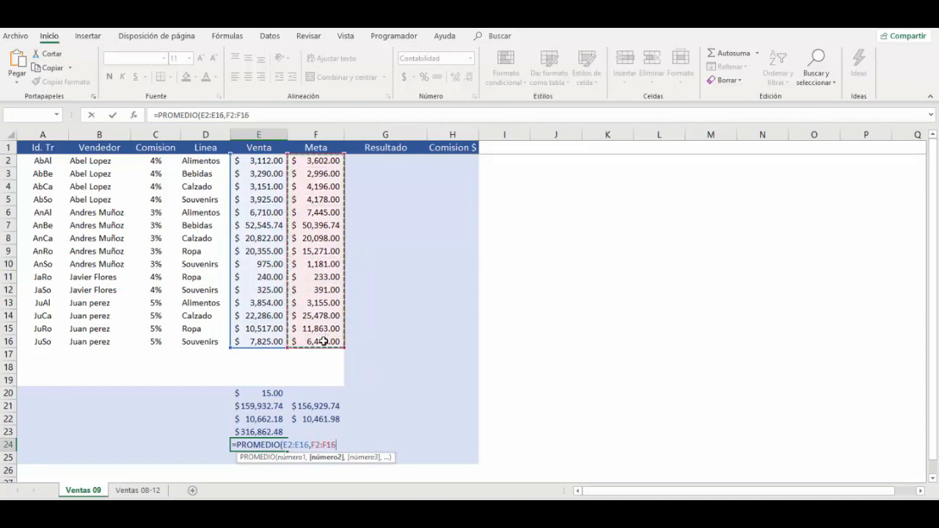
{"action": "type", "text": ","}
{"action": "type", "text": "1"}
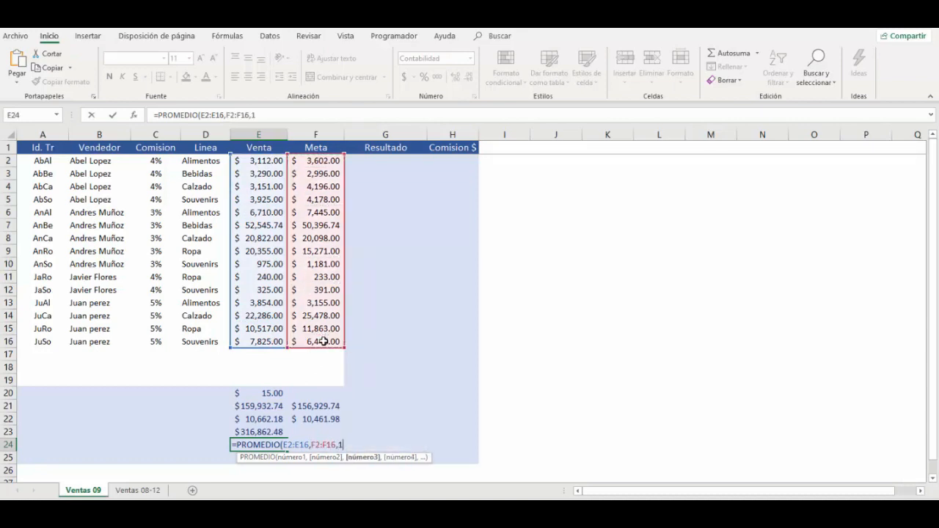
{"action": "type", "text": "0000)"}
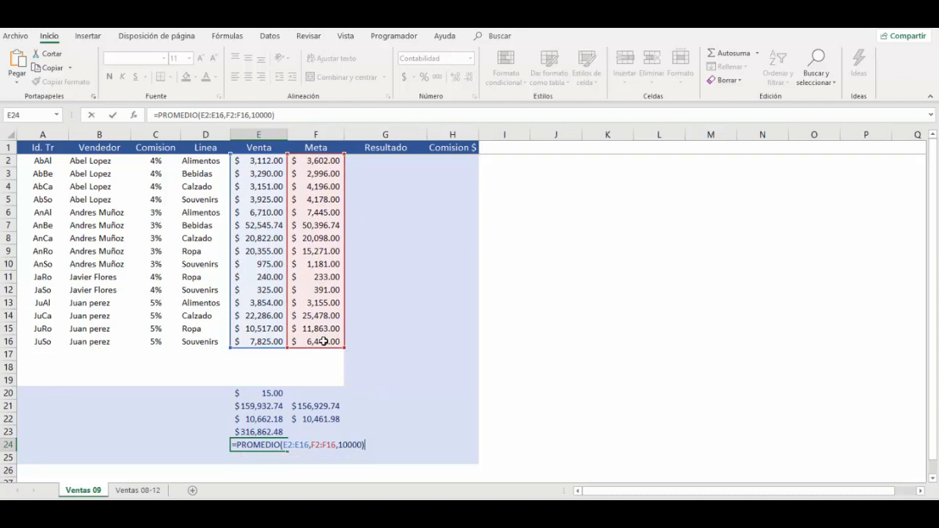
{"action": "key", "text": "Return"}
{"action": "key", "text": "Up"}
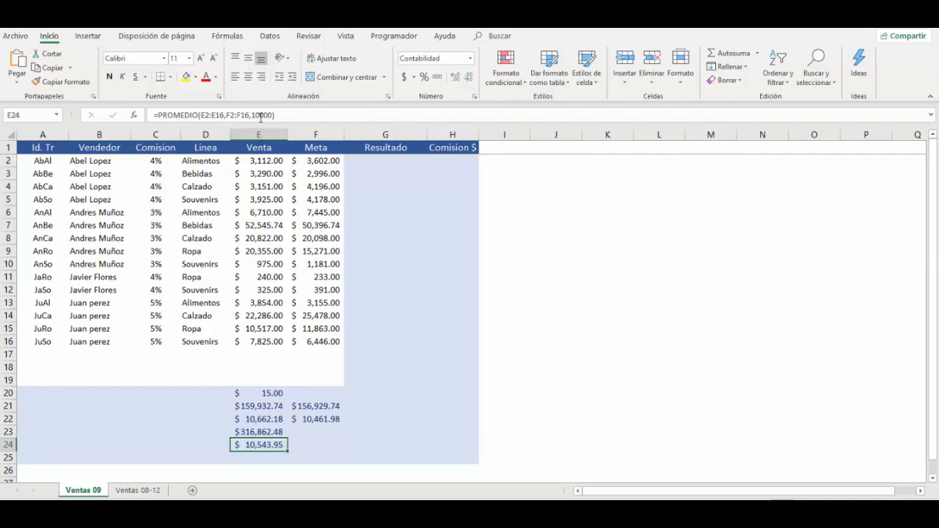
Change the constant in E24's PROMEDIO formula to 20000.
{"action": "left_click", "coordinate": [256, 115]}
{"action": "key", "text": "BackSpace"}
{"action": "type", "text": "2"}
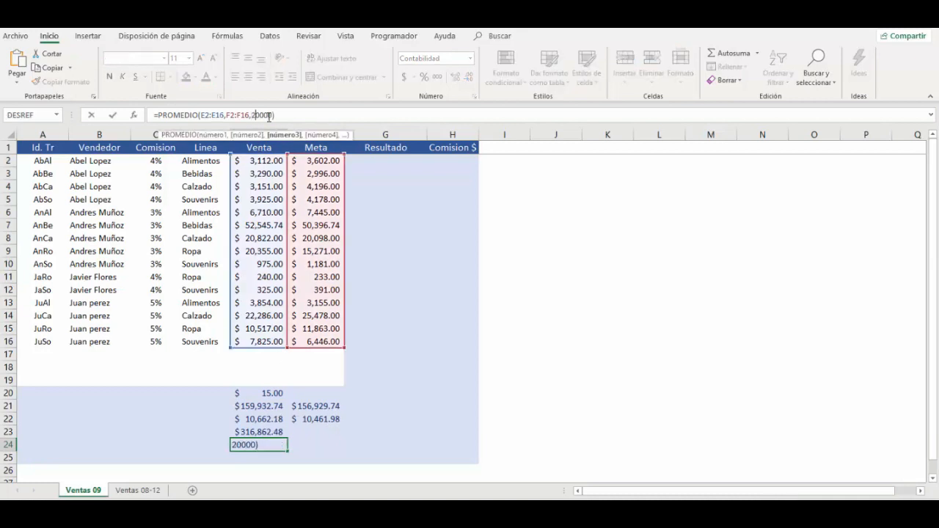
{"action": "key", "text": "ctrl+Return"}
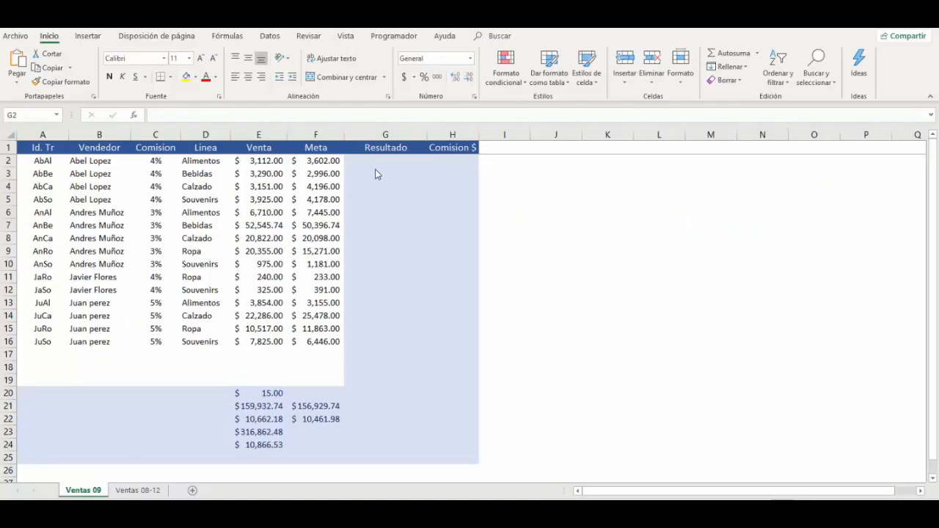
Examine the Venta and Meta values in row 2 that the Resultado cell G2 has to compare.
{"action": "left_click", "coordinate": [375, 166]}
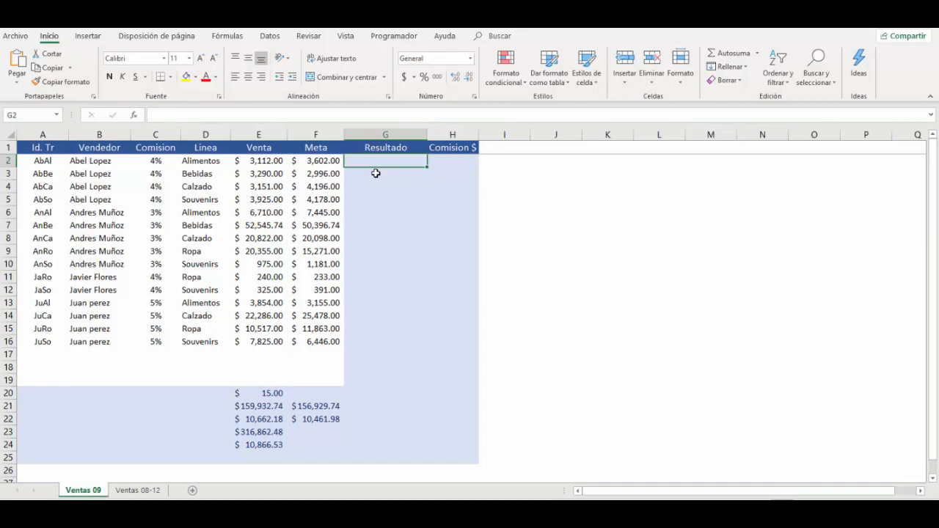
{"action": "key", "text": "Left"}
{"action": "key", "text": "Left"}
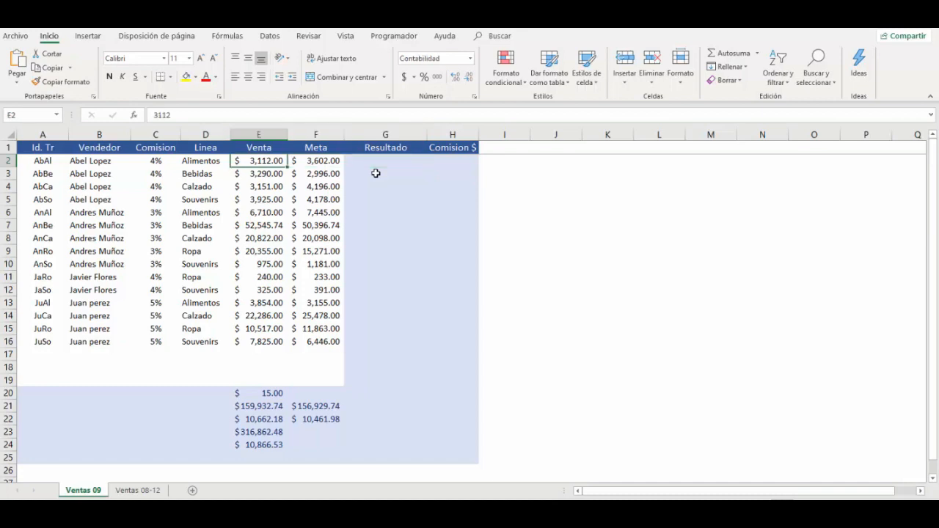
{"action": "key", "text": "Right"}
{"action": "key", "text": "Right"}
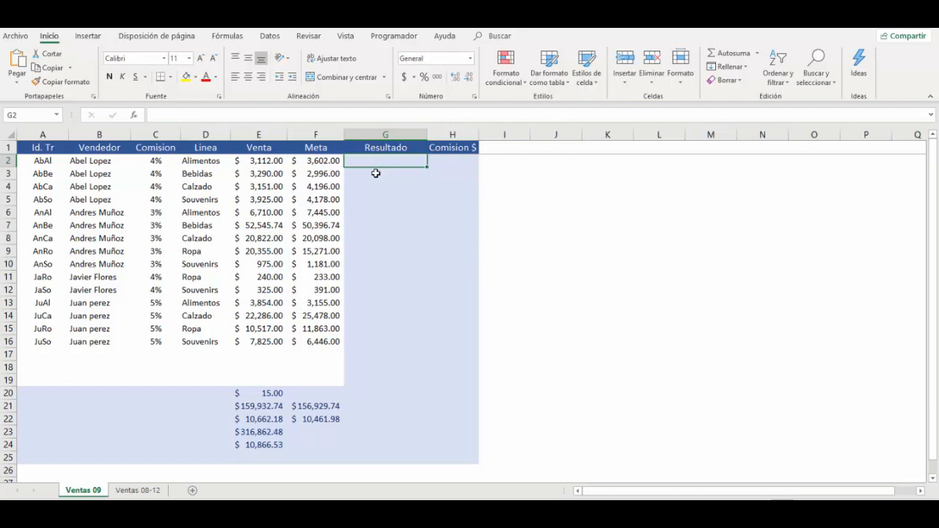
{"action": "key", "text": "Left"}
{"action": "key", "text": "Left"}
{"action": "key", "text": "Right"}
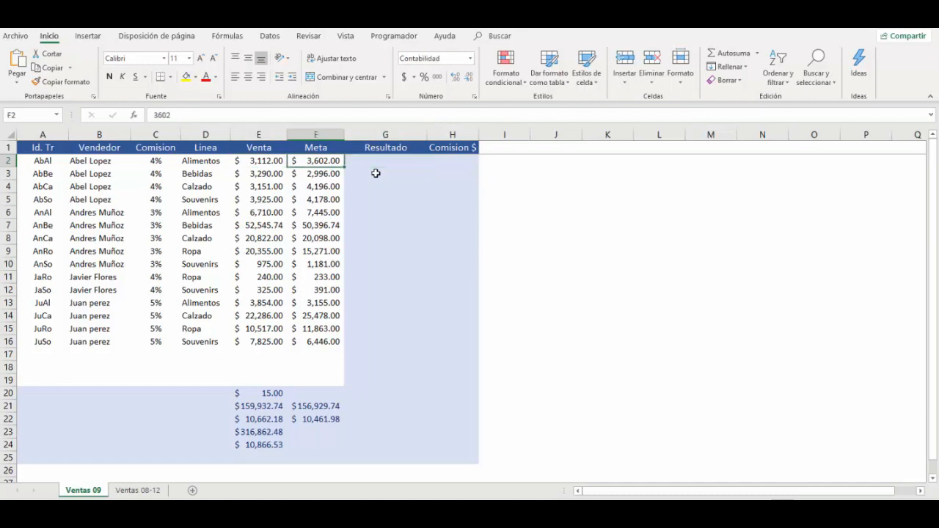
{"action": "key", "text": "Right"}
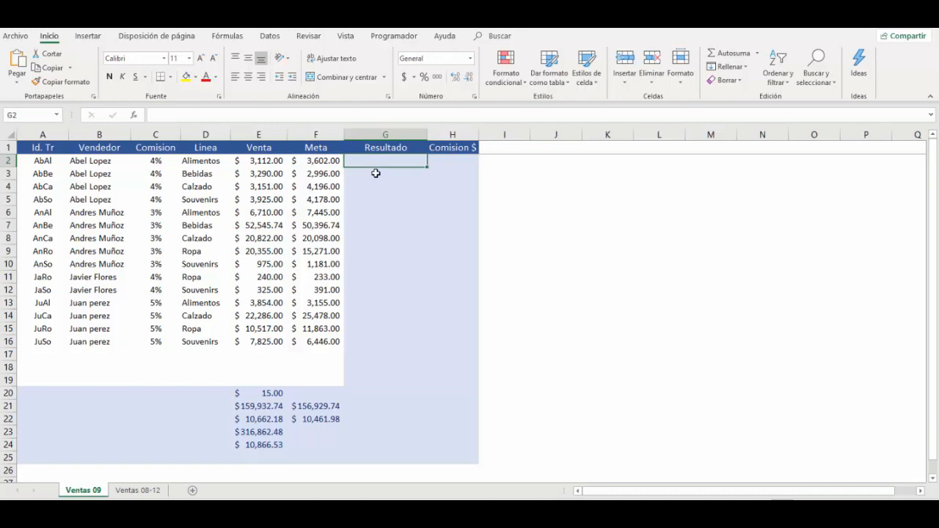
Start a SI formula in G2 with the logical test E2>F2, comparing Venta against Meta.
{"action": "type", "text": "="}
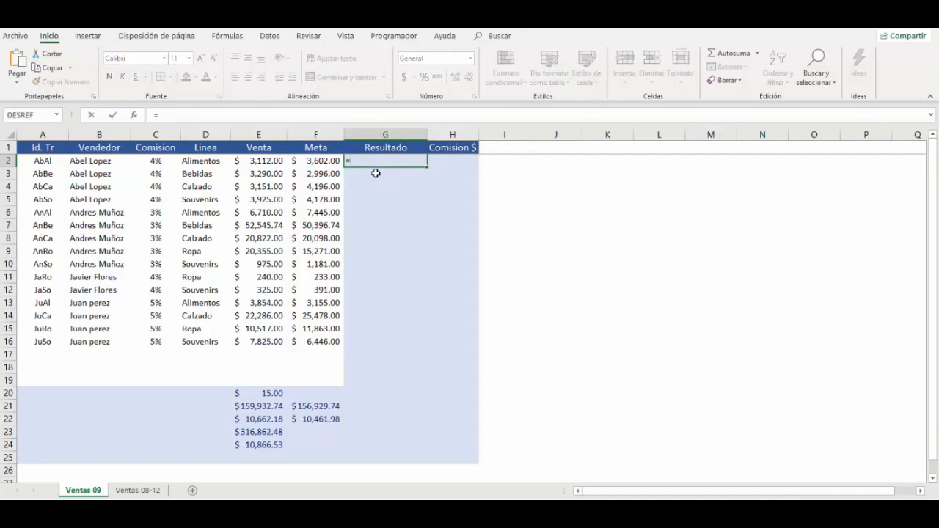
{"action": "type", "text": "si"}
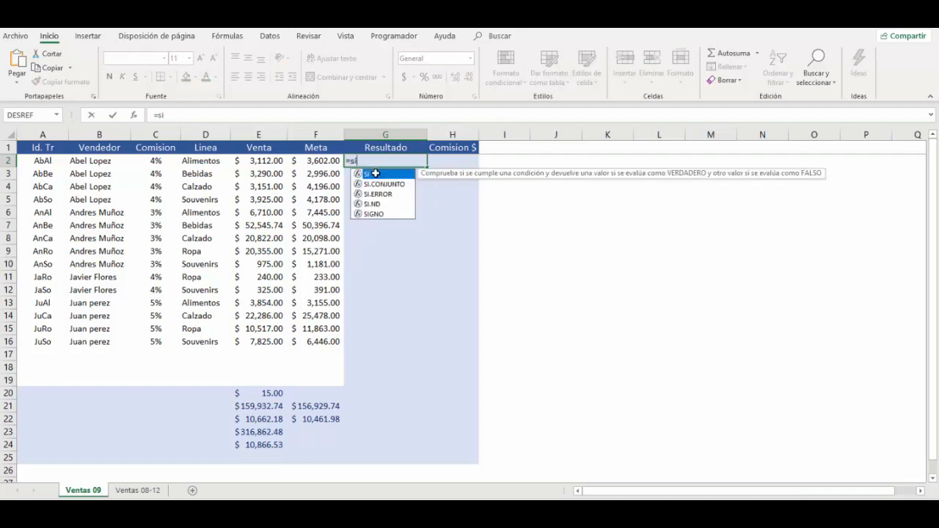
{"action": "type", "text": "("}
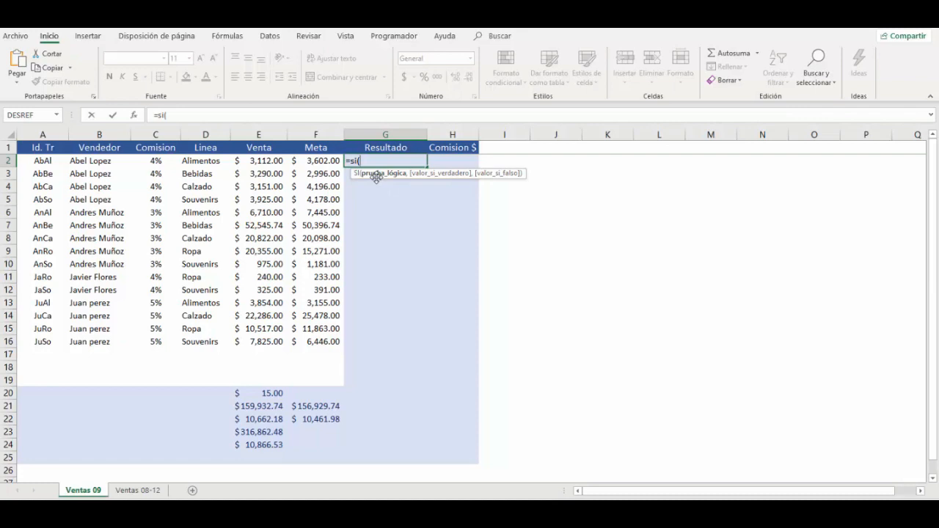
{"action": "left_click", "coordinate": [271, 159]}
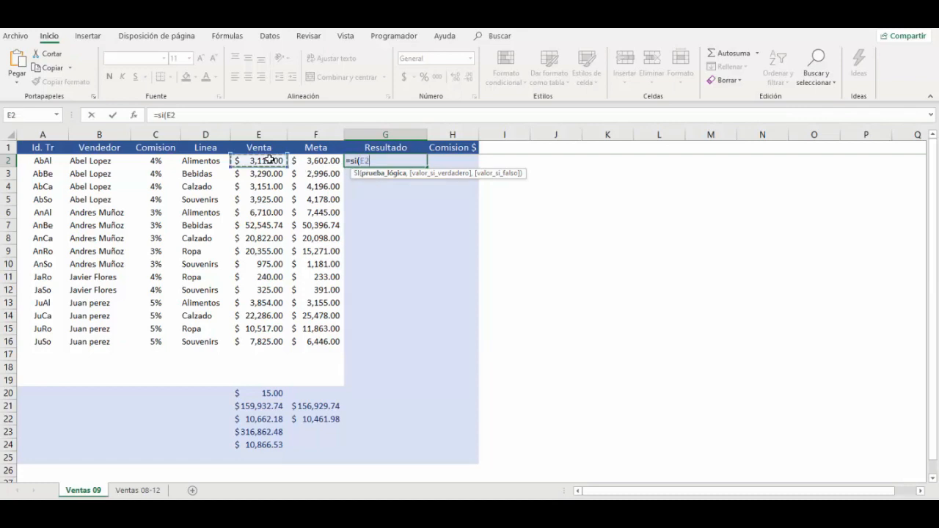
{"action": "type", "text": ">"}
{"action": "left_click", "coordinate": [309, 158]}
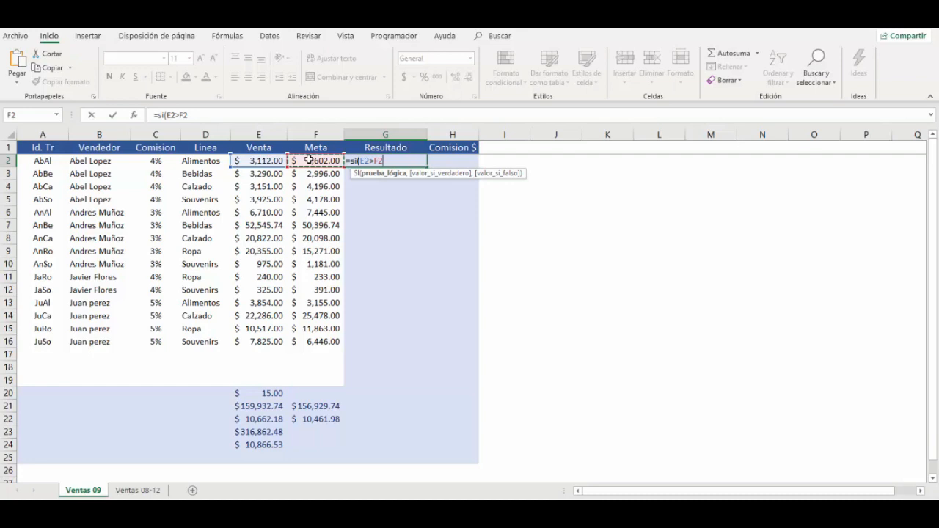
{"action": "type", "text": ","}
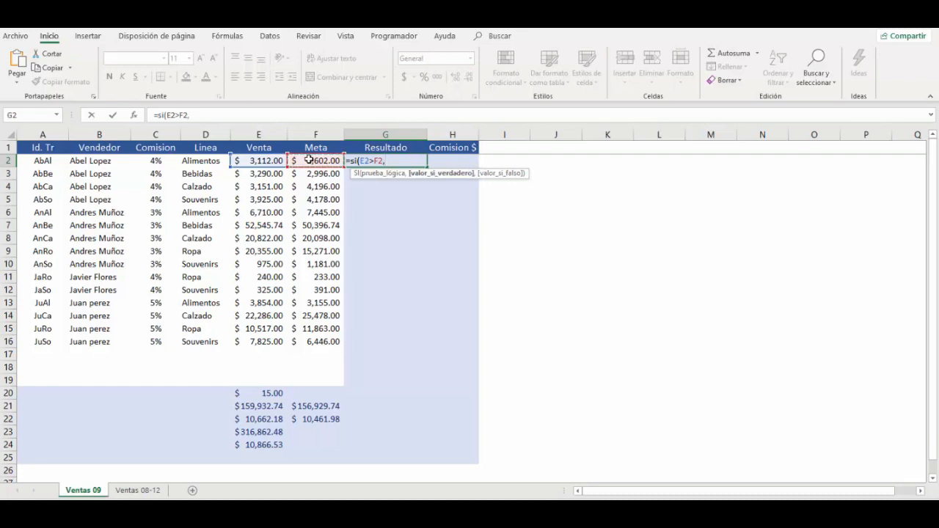
Complete G2's SI formula so it returns "LOGRADO" when the test is true and "NO LOGRADO" when it is false.
{"action": "left_click", "coordinate": [214, 115]}
{"action": "type", "text": "\""}
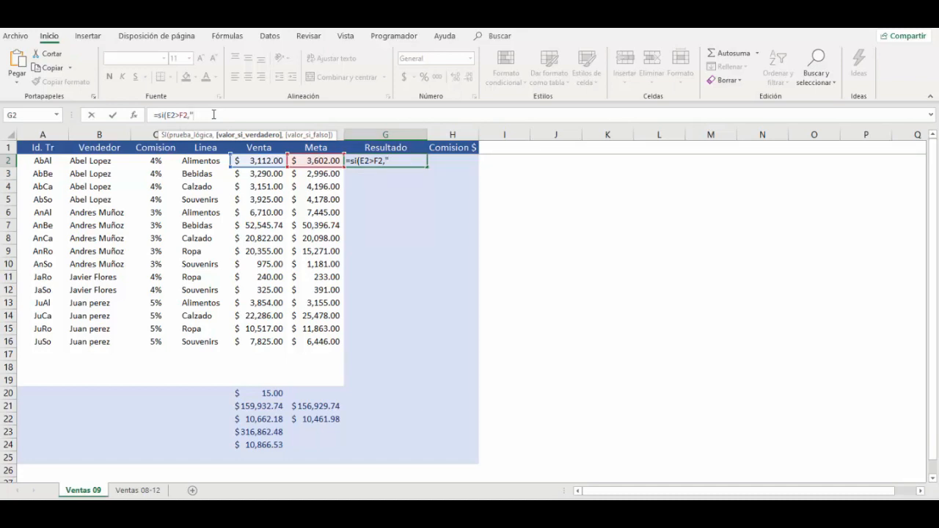
{"action": "type", "text": "LOGRADO\""}
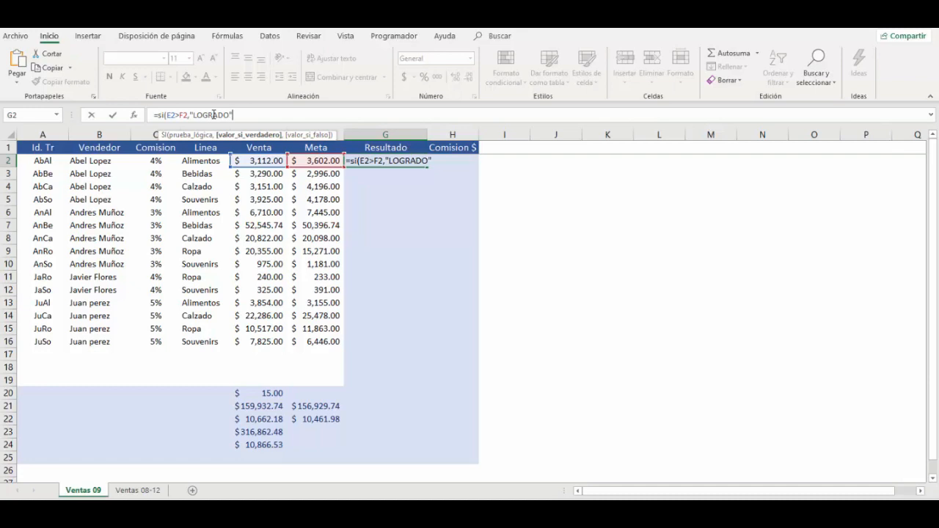
{"action": "type", "text": ","}
{"action": "type", "text": "NO LO"}
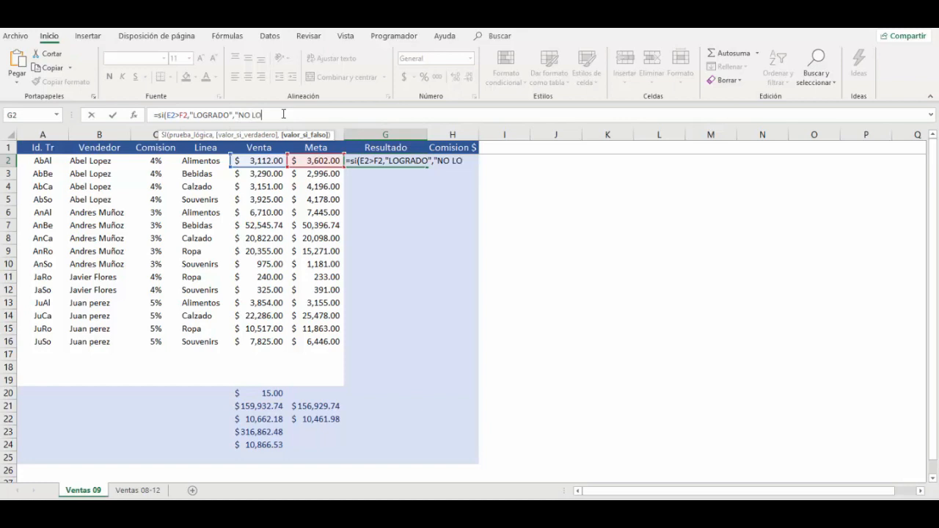
{"action": "type", "text": "GRADO\""}
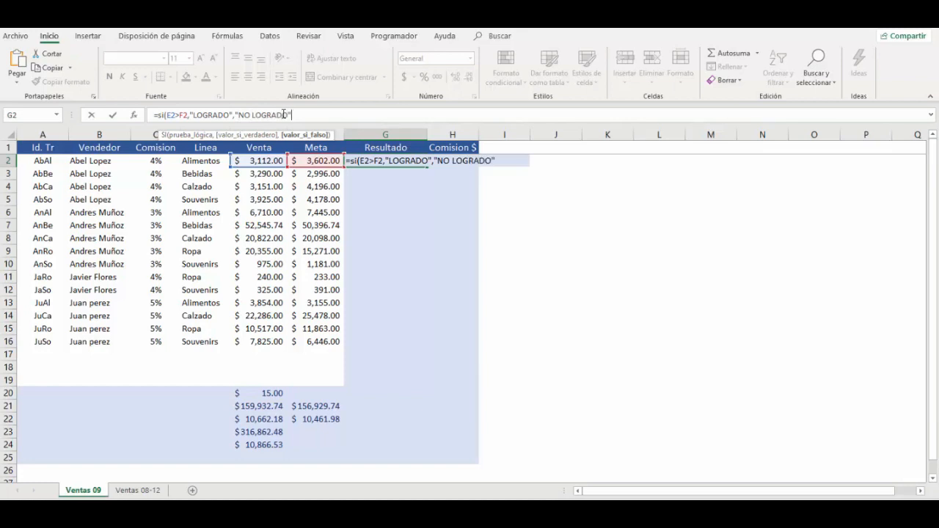
{"action": "type", "text": ")"}
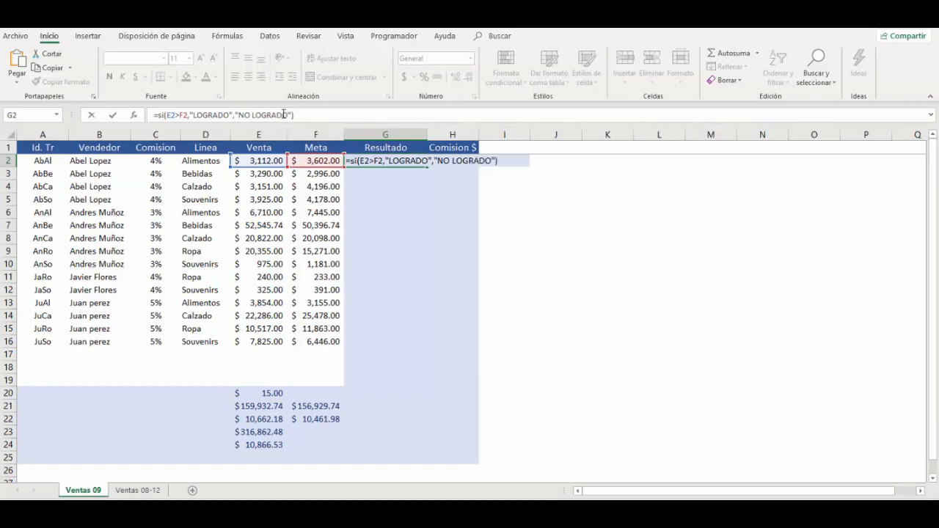
{"action": "key", "text": "Return"}
{"action": "key", "text": "Up"}
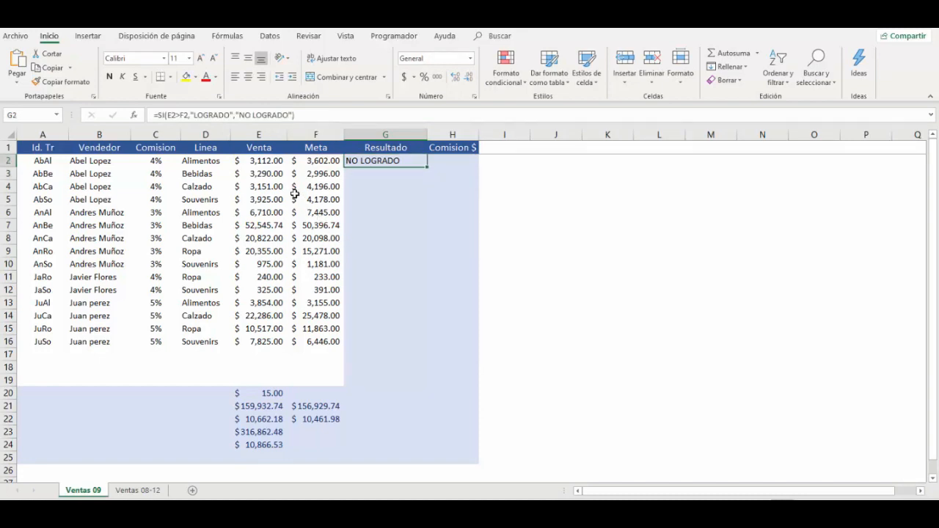
Check the Venta and Meta values in row 2 against the result, and copy the G2 formula down to G16.
{"action": "left_click", "coordinate": [269, 159]}
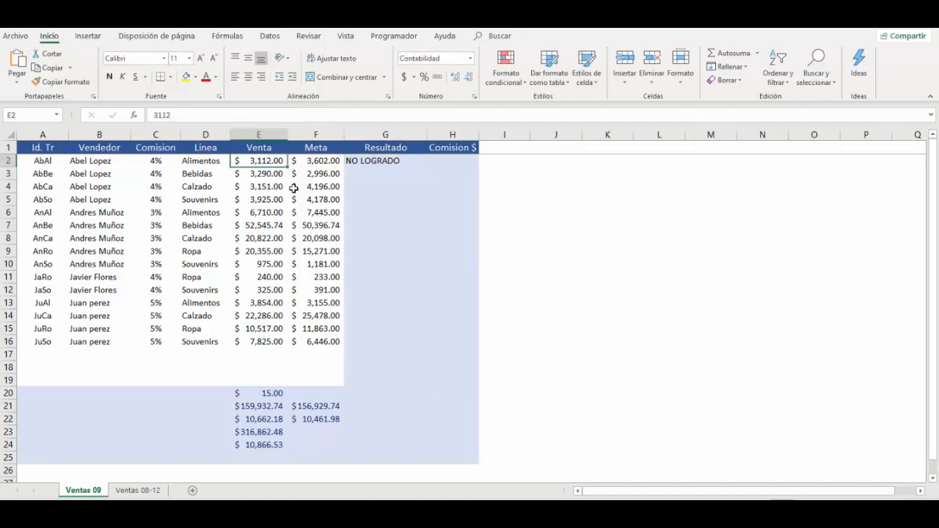
{"action": "left_click", "coordinate": [317, 160]}
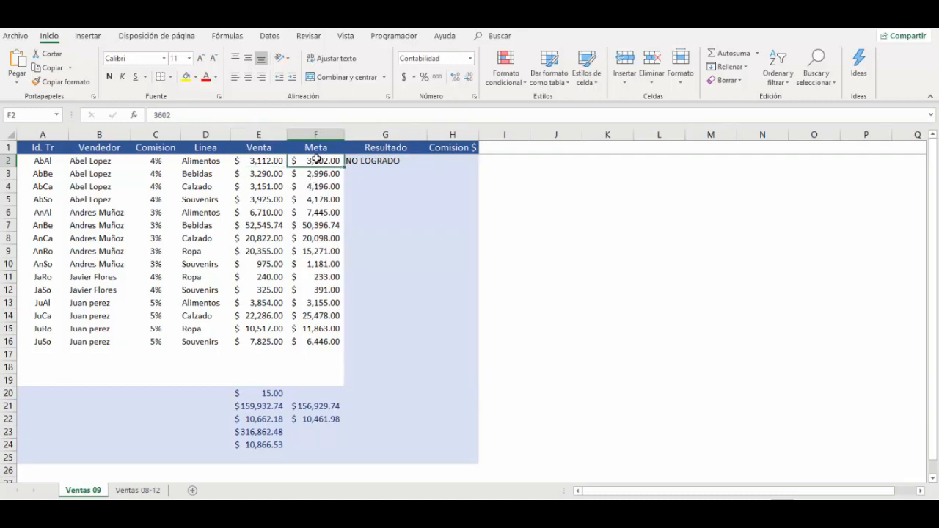
{"action": "left_click", "coordinate": [388, 160]}
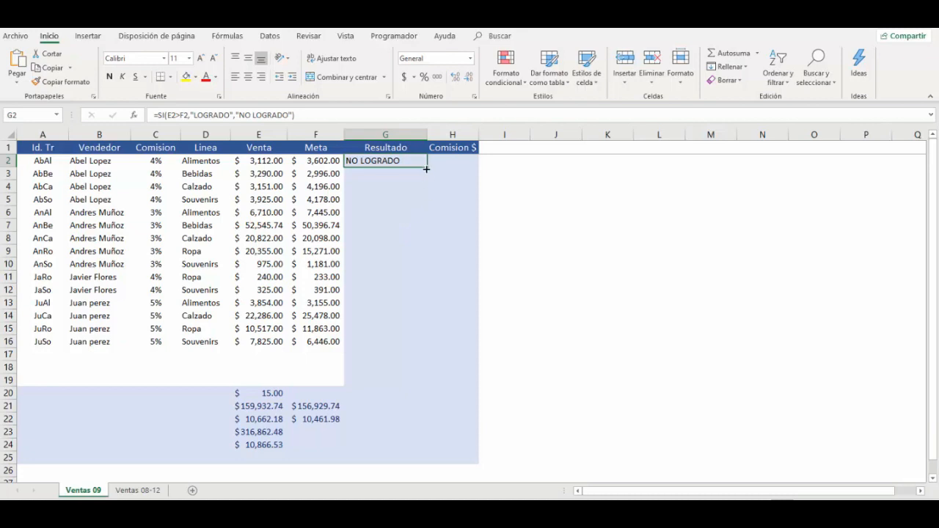
{"action": "left_click_drag", "start_coordinate": [427, 167], "coordinate": [418, 345]}
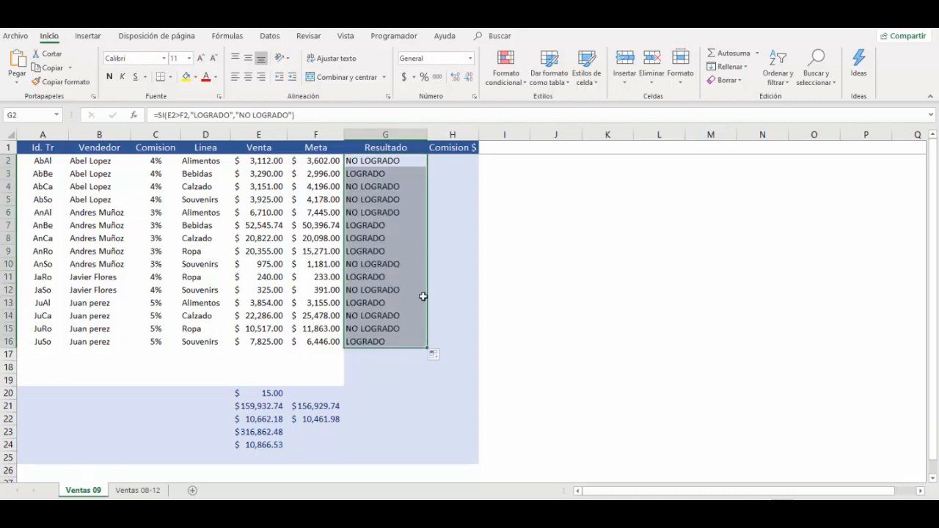
Review the copied SI formulas down the Resultado column from G3 to G15, checking each row's cell references.
{"action": "left_click", "coordinate": [380, 176]}
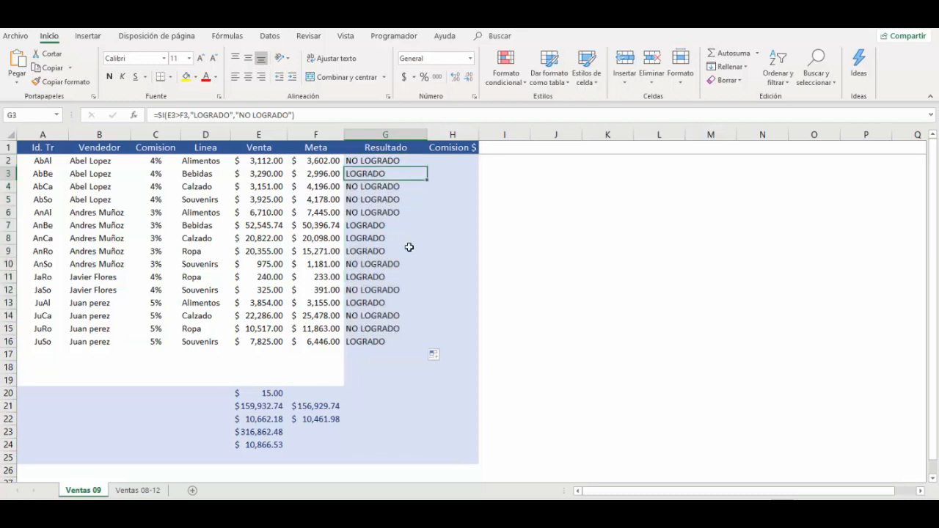
{"action": "key", "text": "Down"}
{"action": "key", "text": "Down"}
{"action": "key", "text": "Down"}
{"action": "key", "text": "Down"}
{"action": "key", "text": "Down"}
{"action": "key", "text": "Down"}
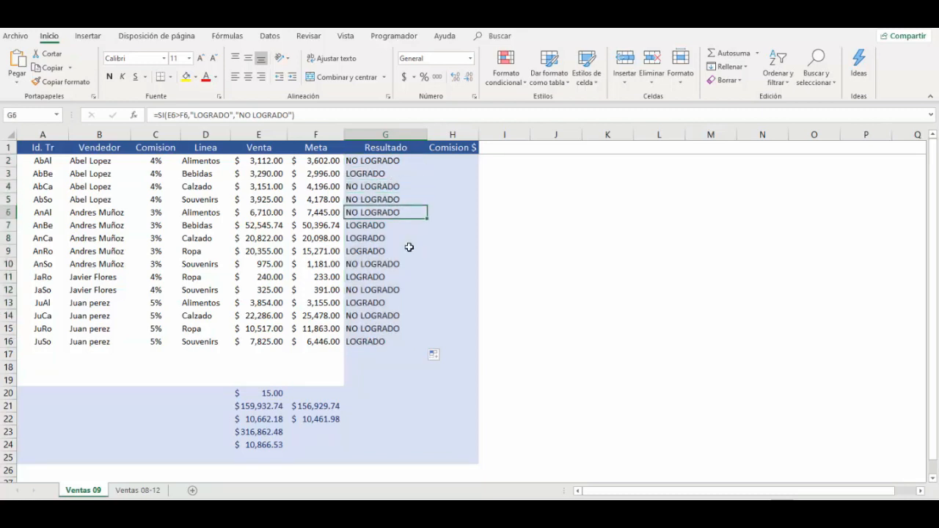
{"action": "key", "text": "Down"}
{"action": "key", "text": "Down"}
{"action": "key", "text": "Down"}
{"action": "key", "text": "Down"}
{"action": "key", "text": "Down"}
{"action": "key", "text": "Down"}
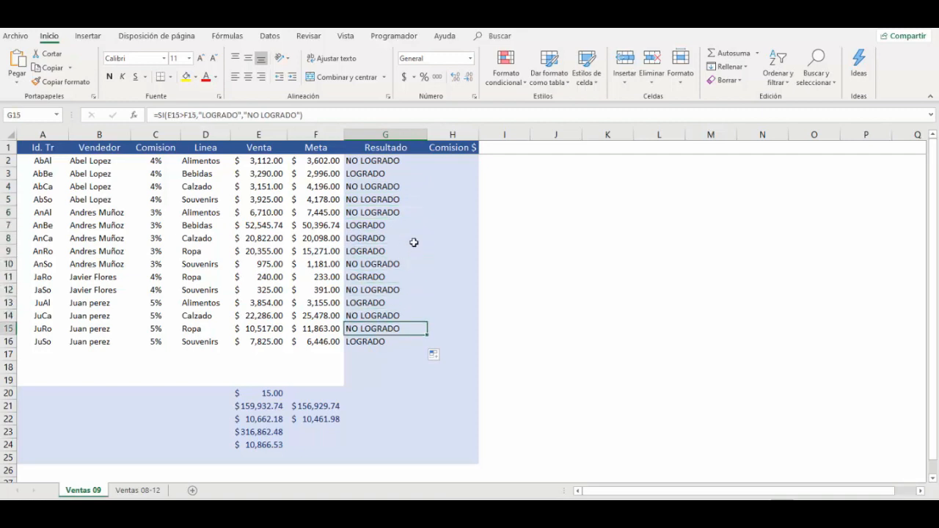
Examine row 2's Vendedor, Comision, Venta and Meta cells as the basis for its Comision $ calculation.
{"action": "left_click", "coordinate": [442, 160]}
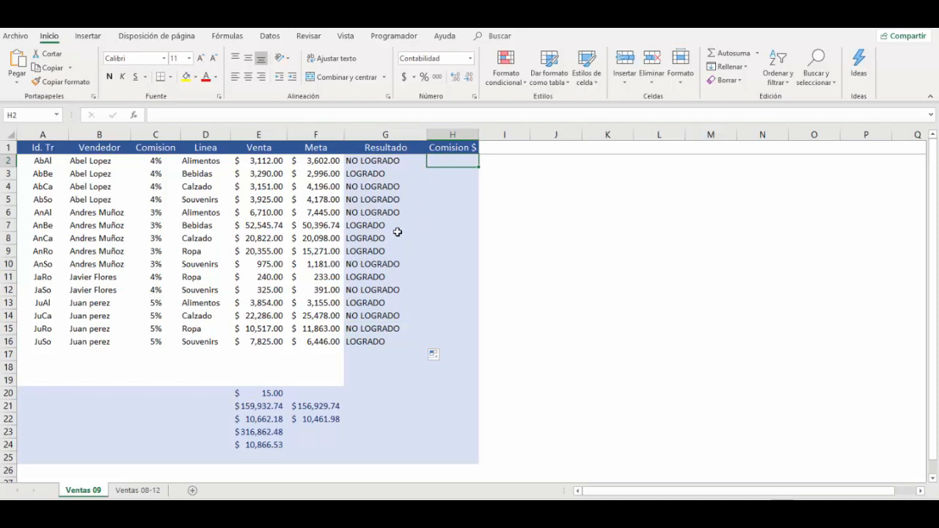
{"action": "left_click", "coordinate": [88, 160]}
{"action": "left_click", "coordinate": [154, 160]}
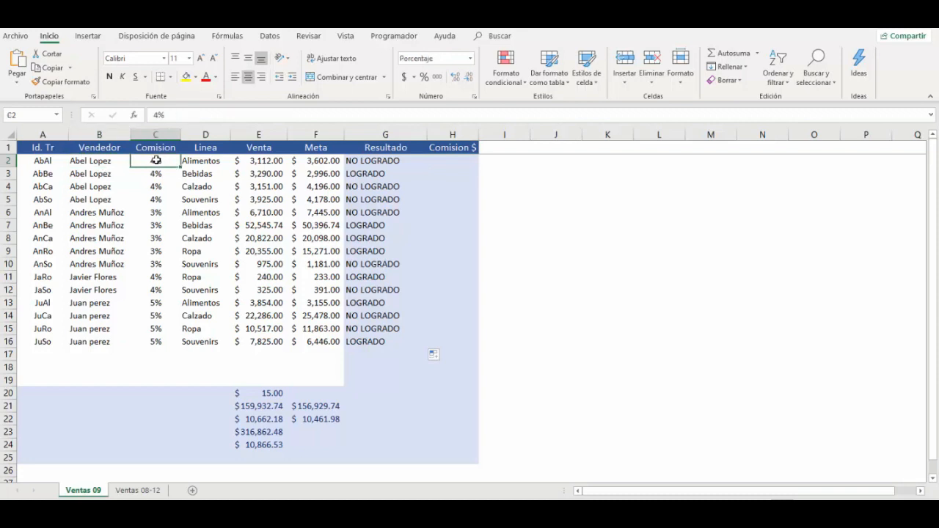
{"action": "left_click", "coordinate": [438, 164]}
{"action": "left_click", "coordinate": [273, 160]}
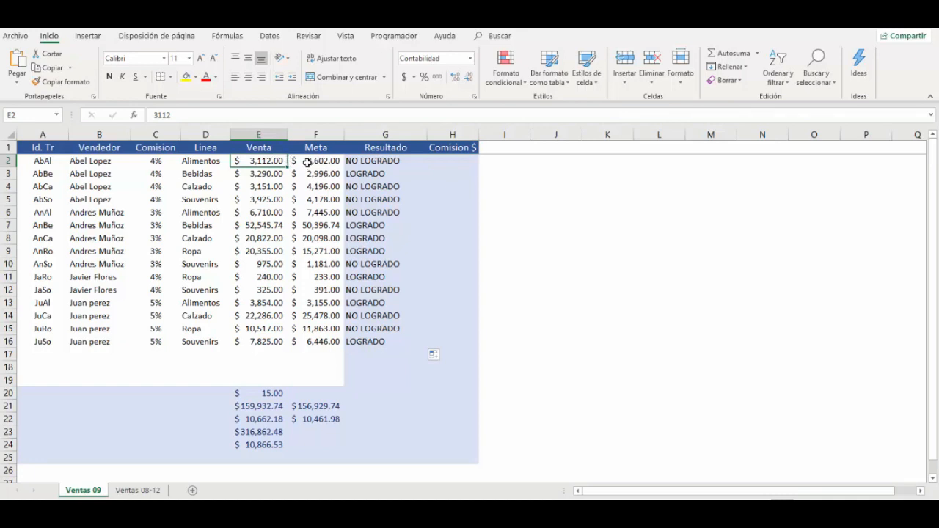
{"action": "left_click", "coordinate": [311, 161]}
Start a SI formula in H2 with the logical test E2>F2, comparing Venta against Meta.
{"action": "left_click", "coordinate": [442, 165]}
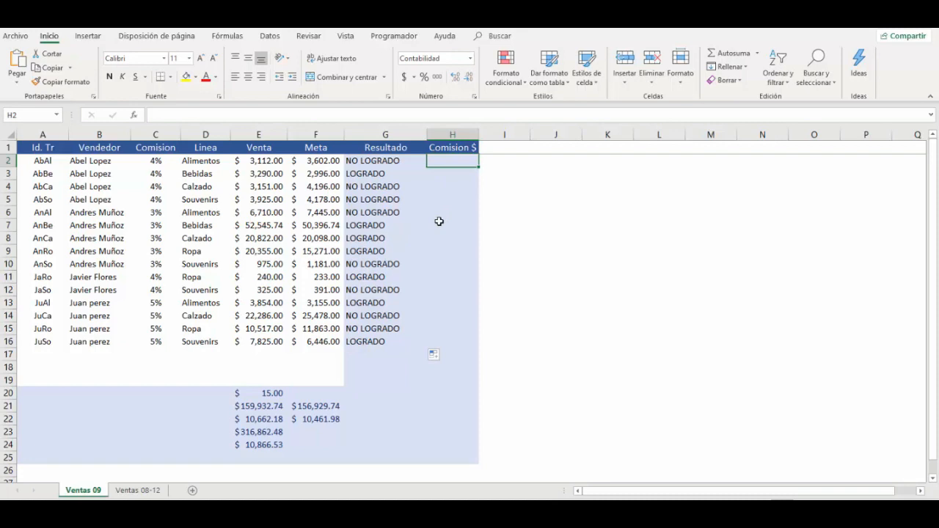
{"action": "type", "text": "="}
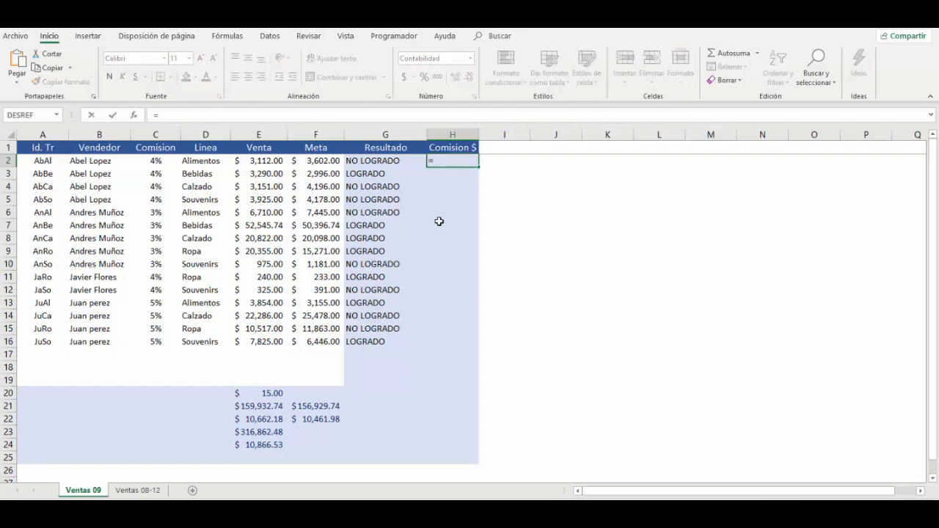
{"action": "type", "text": "SI"}
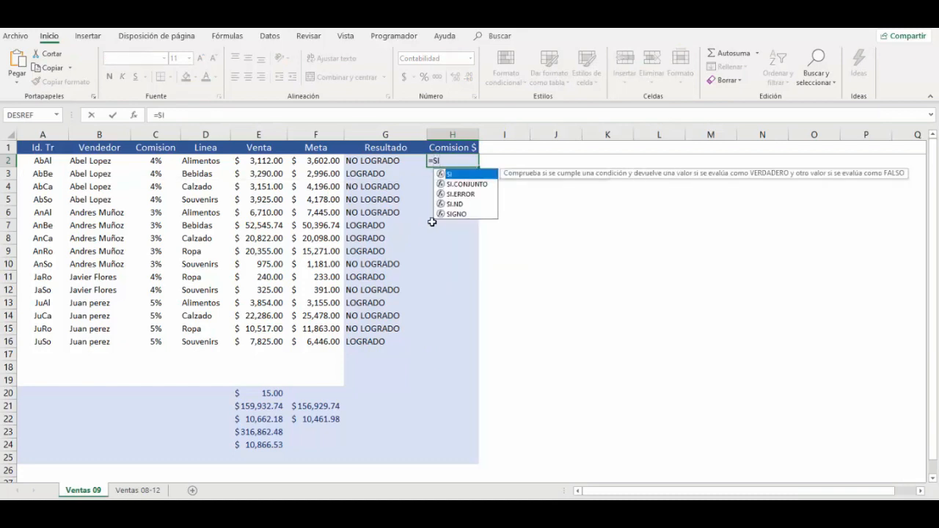
{"action": "type", "text": "("}
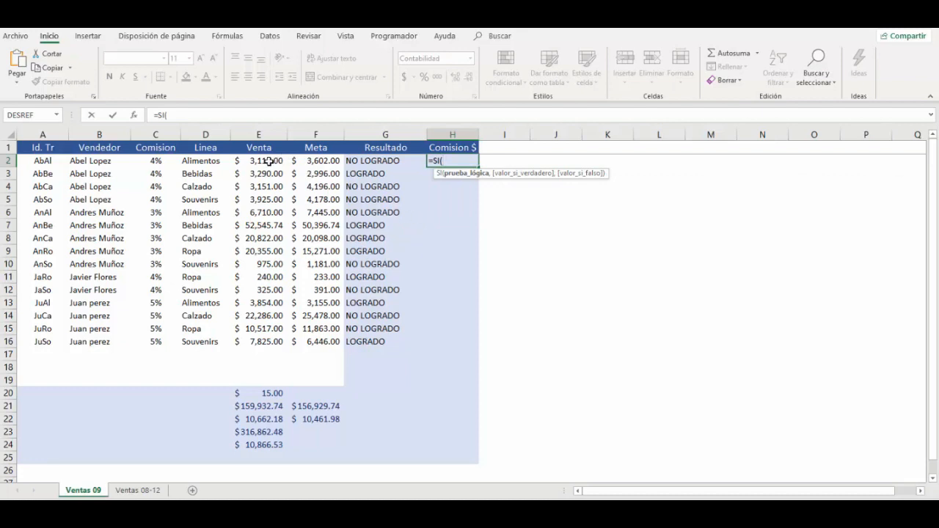
{"action": "left_click", "coordinate": [269, 160]}
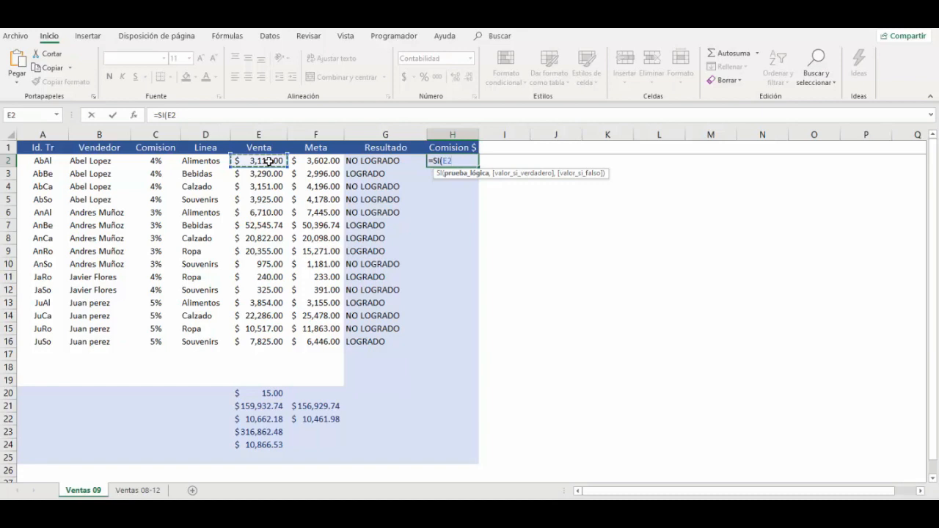
{"action": "left_click", "coordinate": [269, 161], "text": "shift"}
{"action": "key", "text": "BackSpace"}
{"action": "key", "text": "BackSpace"}
{"action": "key", "text": "BackSpace"}
{"action": "type", "text": ">"}
{"action": "left_click", "coordinate": [311, 161]}
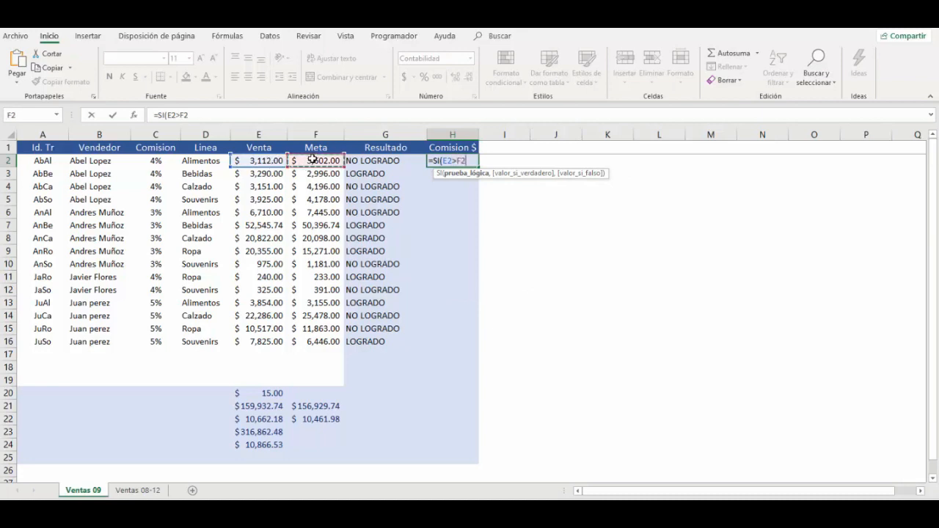
Complete H2's SI formula so it returns E2*C2 when the test is true and 0 when it is false.
{"action": "type", "text": ","}
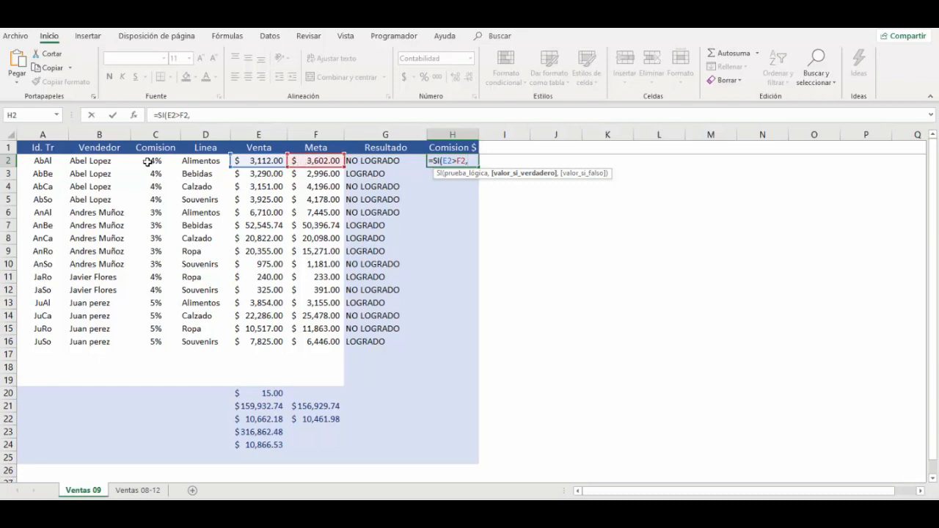
{"action": "left_click", "coordinate": [258, 160]}
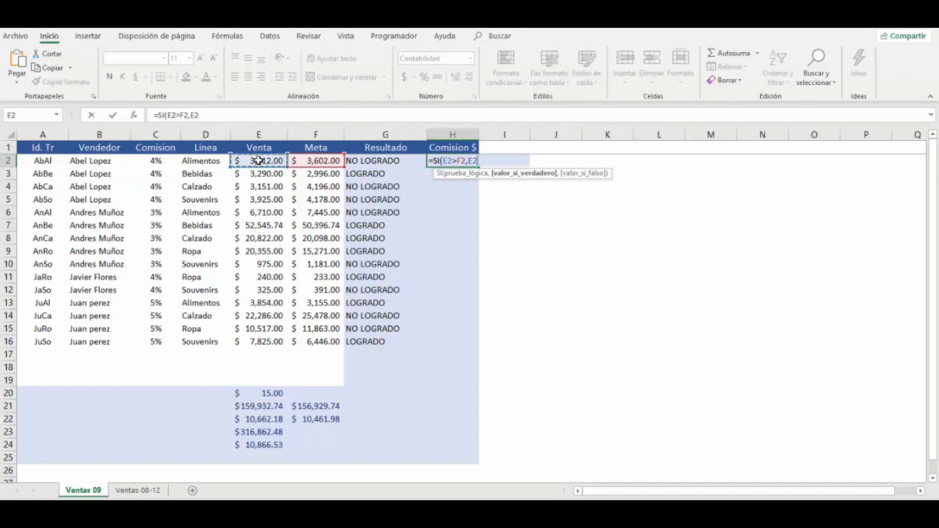
{"action": "type", "text": "*"}
{"action": "left_click", "coordinate": [153, 160]}
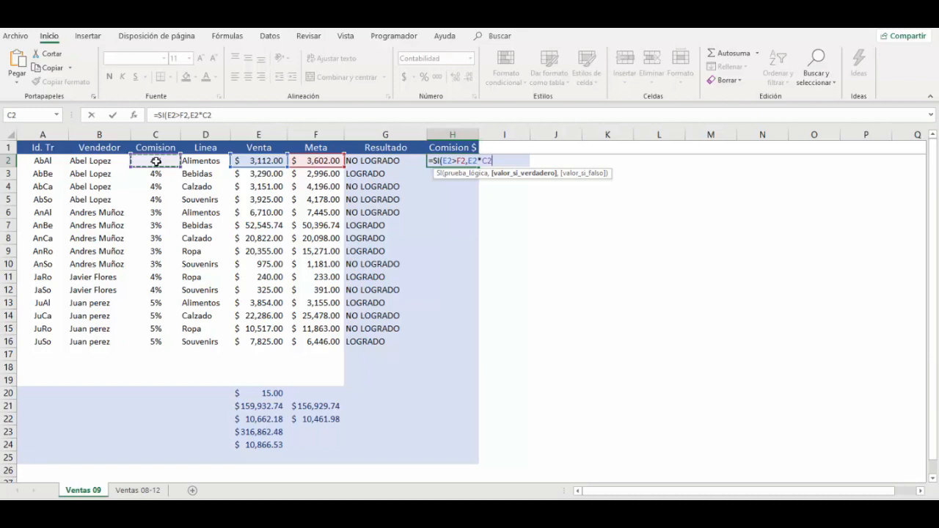
{"action": "type", "text": ","}
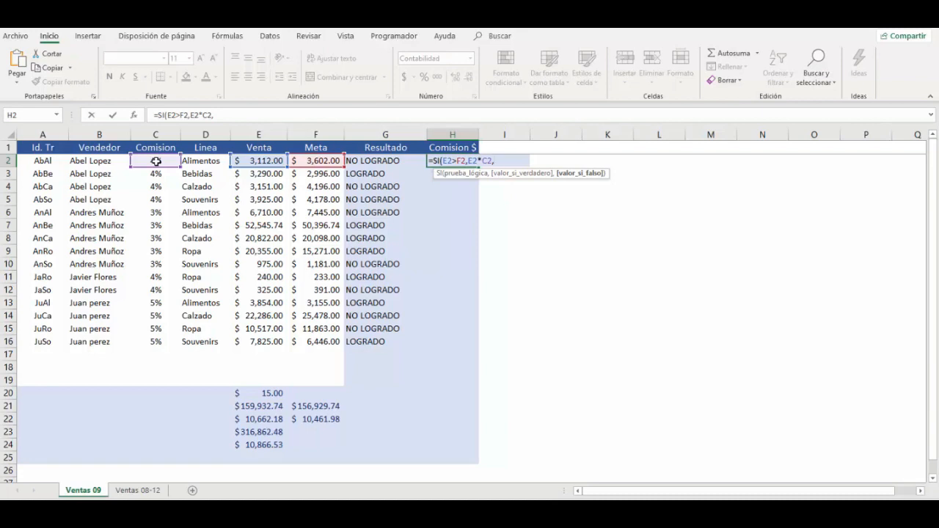
{"action": "type", "text": "0)"}
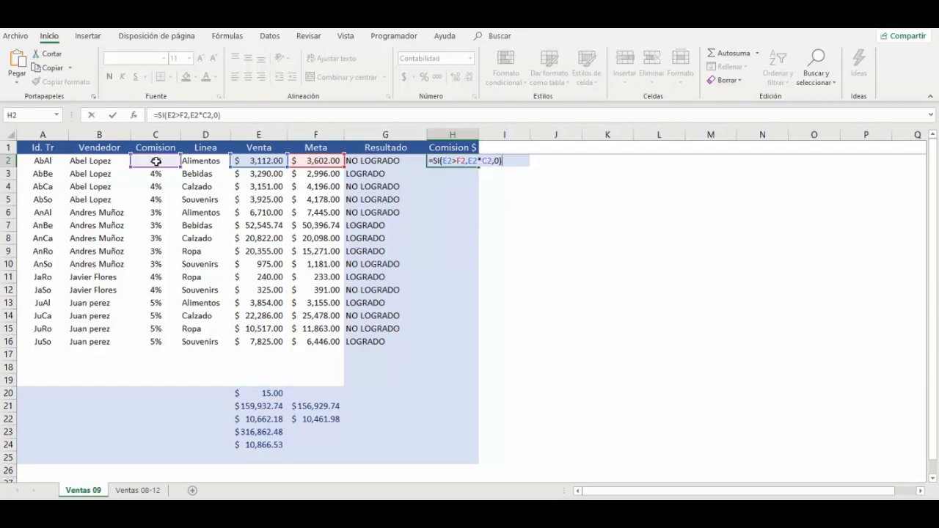
{"action": "key", "text": "Return"}
Copy the H2 commission formula down the Comision $ column to H16.
{"action": "key", "text": "Up"}
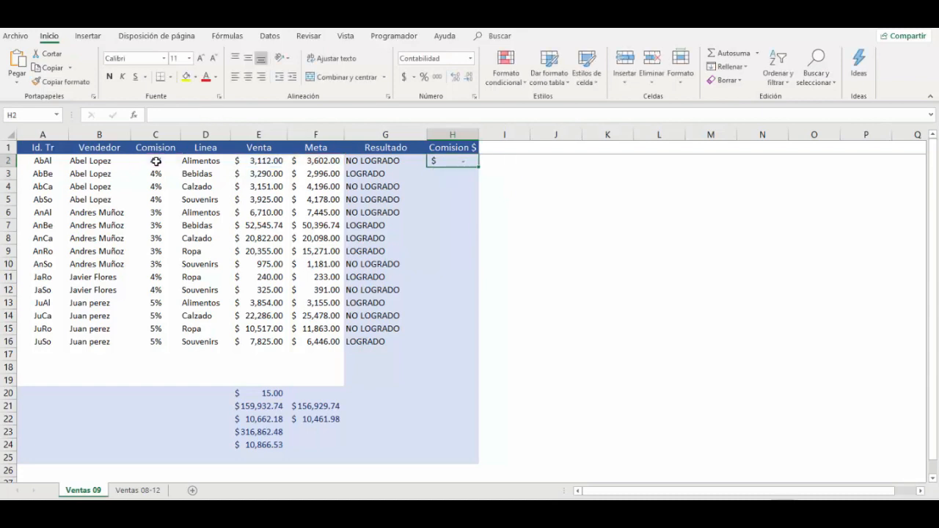
{"action": "key", "text": "ctrl+c"}
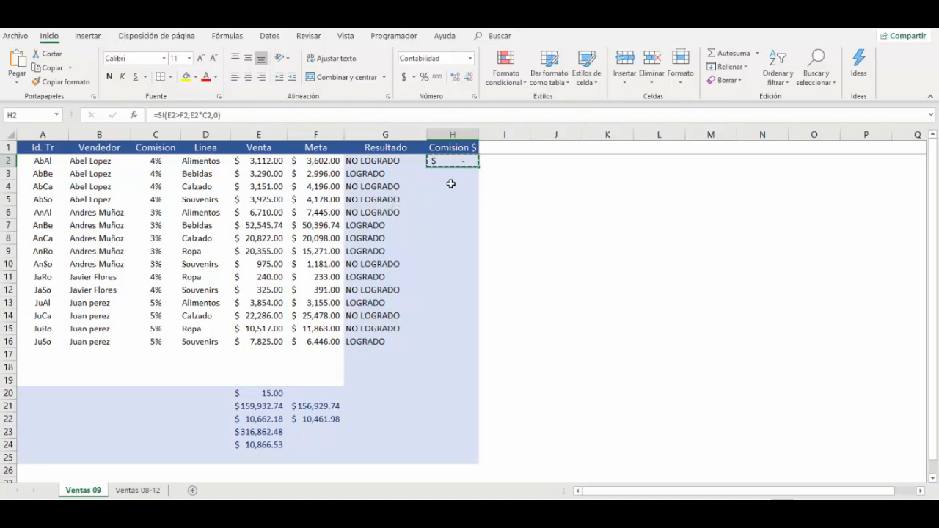
{"action": "key", "text": "Escape"}
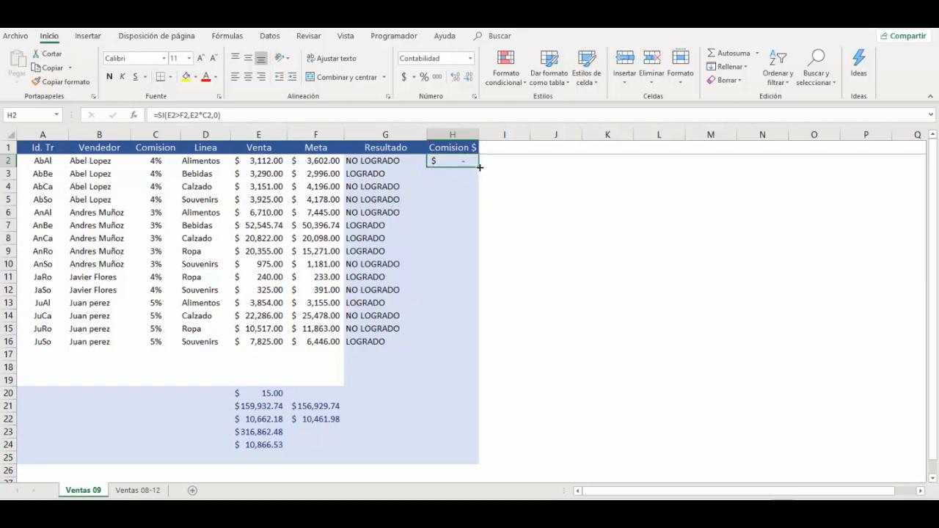
{"action": "left_click_drag", "start_coordinate": [477, 166], "coordinate": [445, 343]}
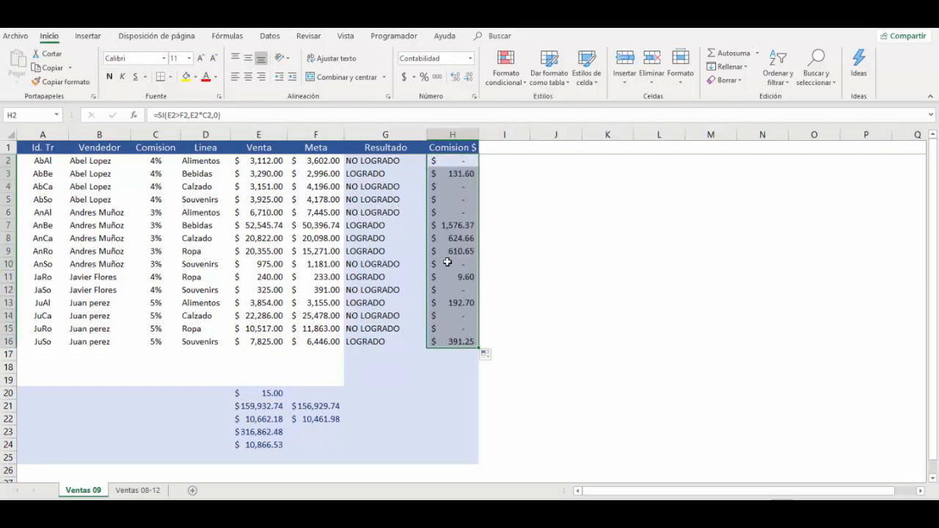
Review the copied Comision $ formulas alongside the Resultado formulas from row 2 to row 16.
{"action": "left_click", "coordinate": [457, 175]}
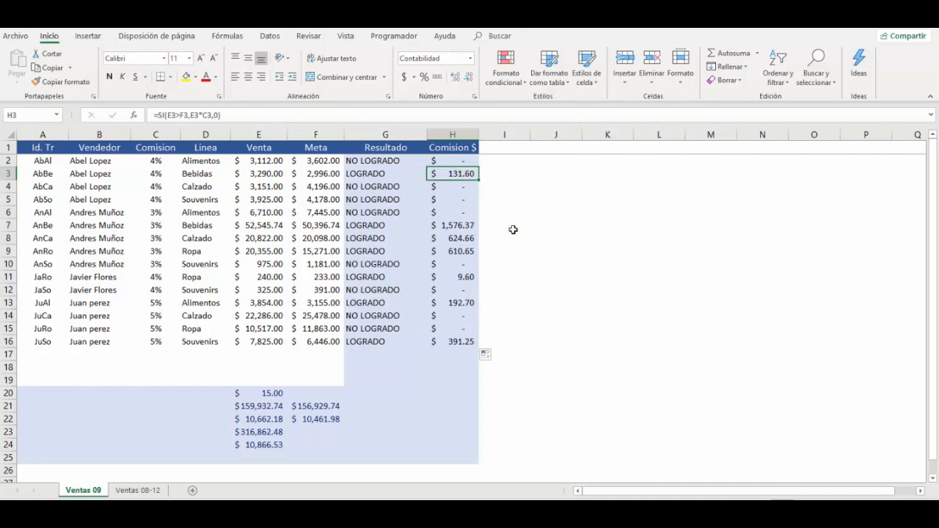
{"action": "key", "text": "Left"}
{"action": "key", "text": "Right"}
{"action": "key", "text": "Down"}
{"action": "key", "text": "Down"}
{"action": "key", "text": "Down"}
{"action": "key", "text": "Down"}
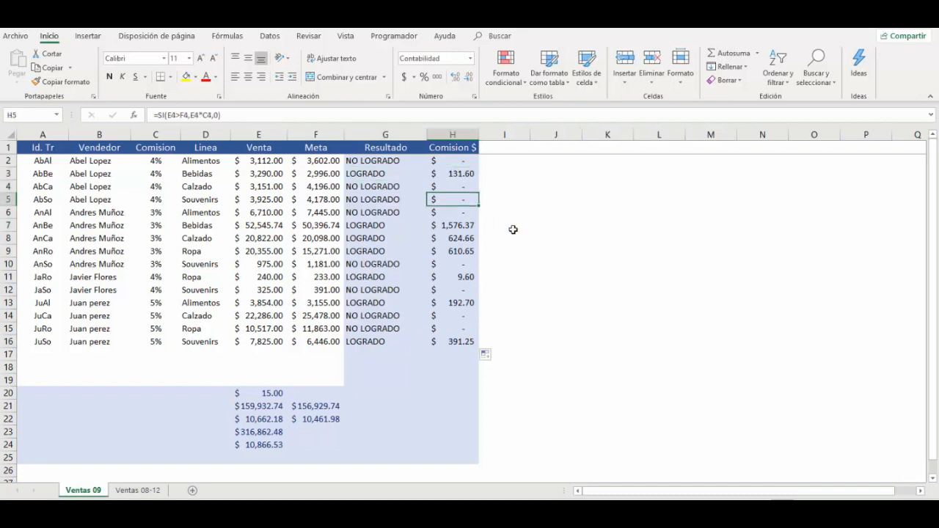
{"action": "key", "text": "Left"}
{"action": "key", "text": "Down"}
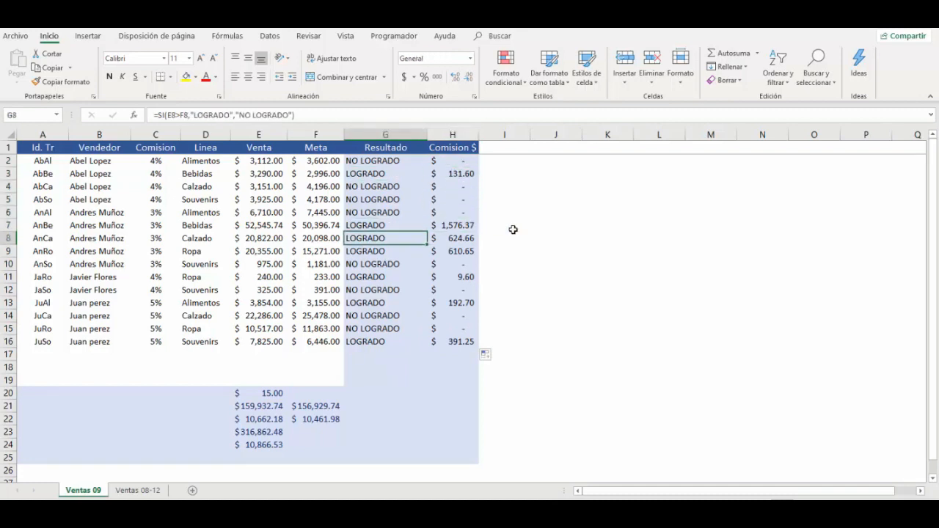
{"action": "key", "text": "Right"}
{"action": "key", "text": "Down"}
{"action": "key", "text": "Left"}
{"action": "key", "text": "Down"}
{"action": "key", "text": "Down"}
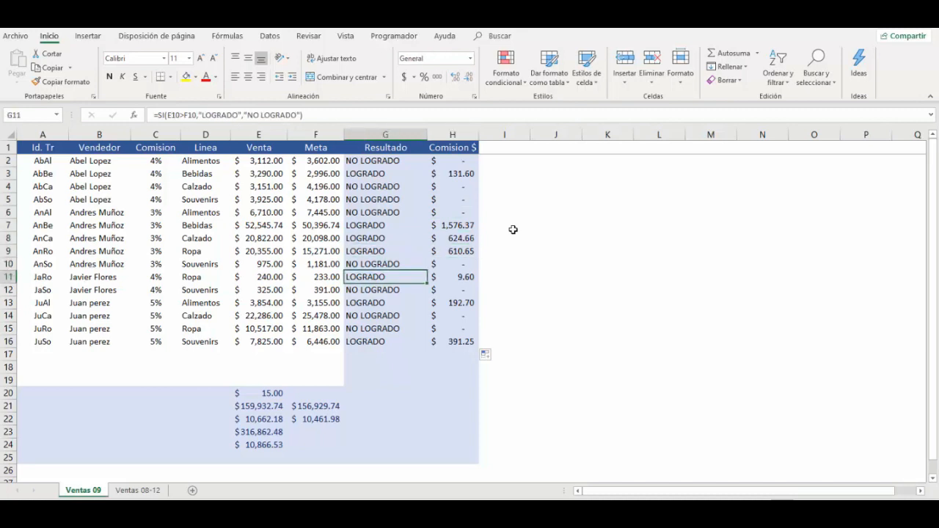
{"action": "key", "text": "Right"}
{"action": "key", "text": "Down"}
{"action": "key", "text": "Down"}
{"action": "key", "text": "Down"}
{"action": "key", "text": "Down"}
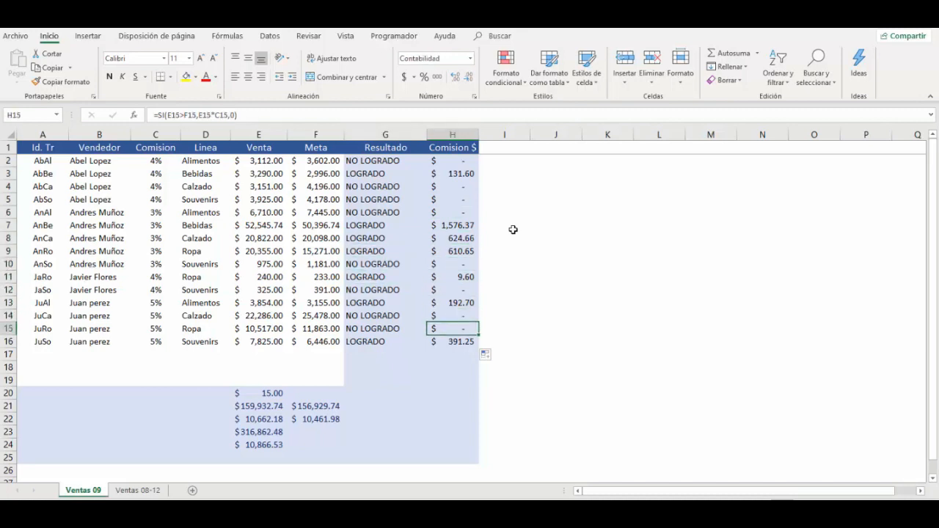
{"action": "key", "text": "Down"}
{"action": "key", "text": "Up"}
{"action": "key", "text": "Up"}
{"action": "key", "text": "Up"}
{"action": "key", "text": "Left"}
{"action": "key", "text": "Up"}
{"action": "key", "text": "Up"}
{"action": "key", "text": "Up"}
{"action": "key", "text": "Up"}
{"action": "key", "text": "Up"}
{"action": "key", "text": "Up"}
{"action": "key", "text": "Up"}
{"action": "key", "text": "Up"}
{"action": "key", "text": "Up"}
{"action": "key", "text": "Up"}
{"action": "key", "text": "Up"}
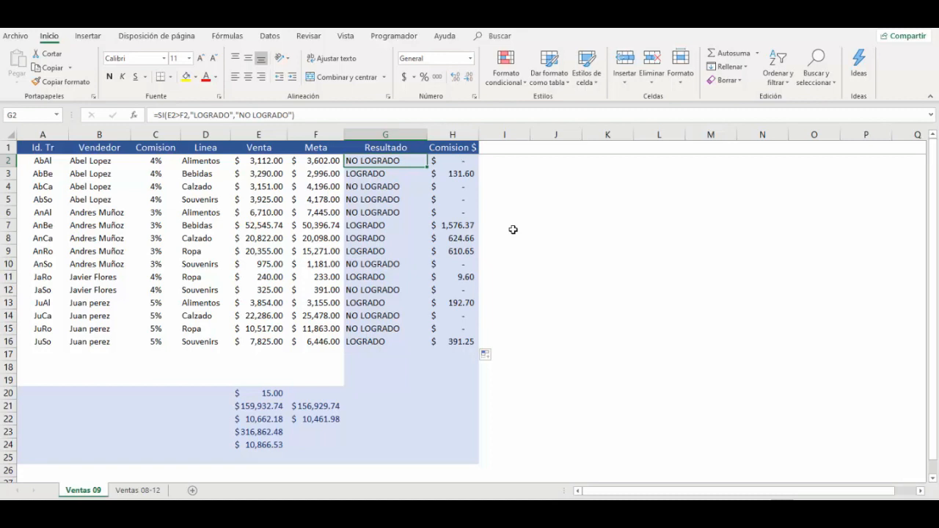
{"action": "key", "text": "Right"}
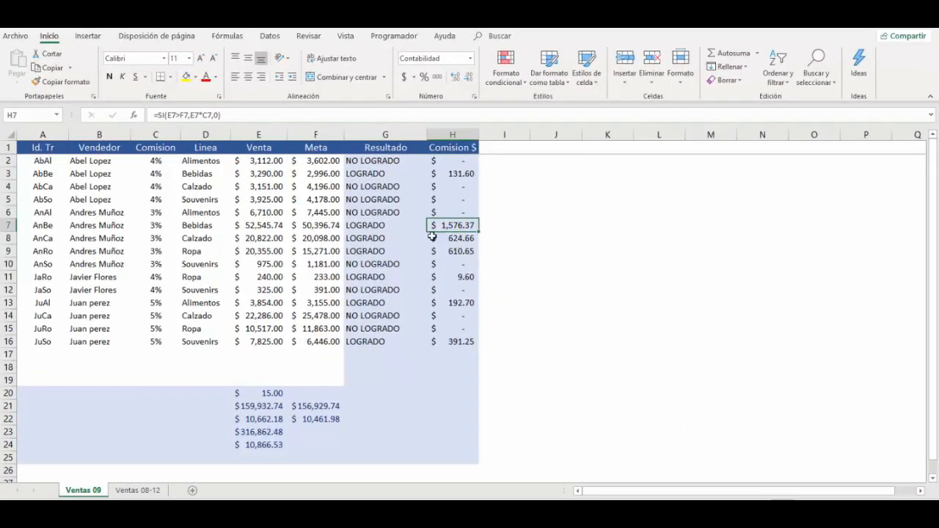
Examine the logical test and the true and false arguments of the SI formulas in G4, H3, G3 and G2.
{"action": "left_click", "coordinate": [371, 188]}
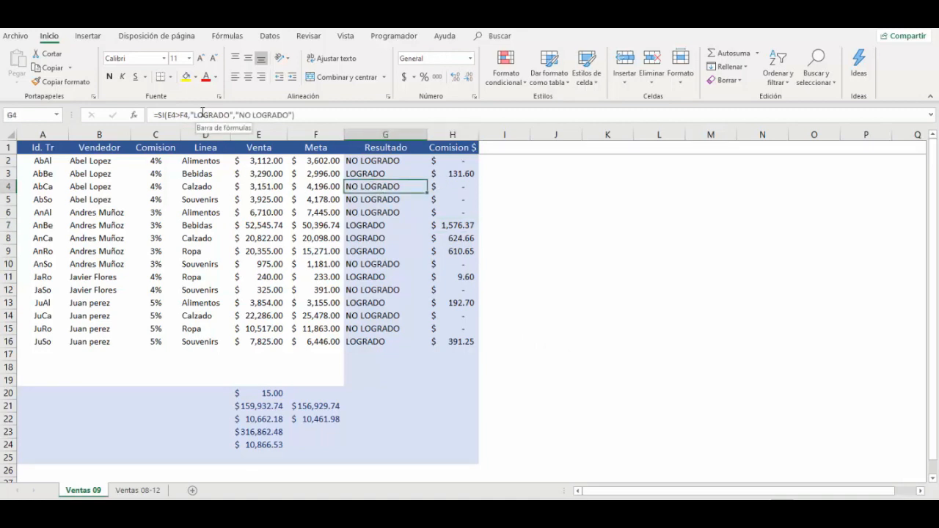
{"action": "left_click", "coordinate": [444, 173]}
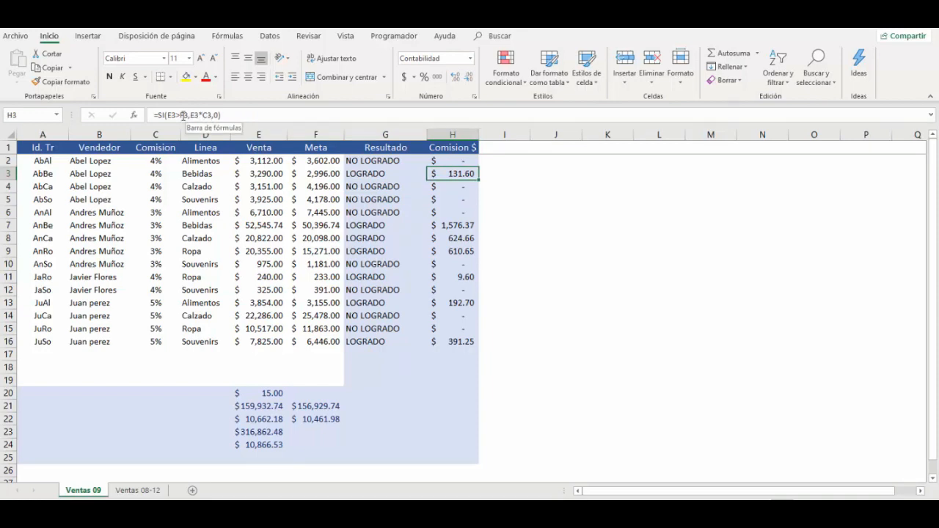
{"action": "left_click", "coordinate": [178, 113]}
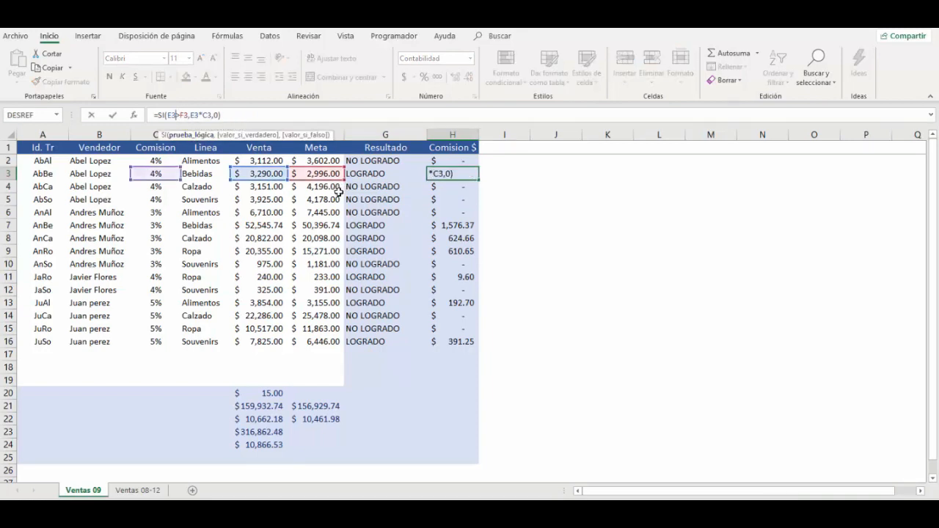
{"action": "key", "text": "Escape"}
{"action": "left_click", "coordinate": [374, 176]}
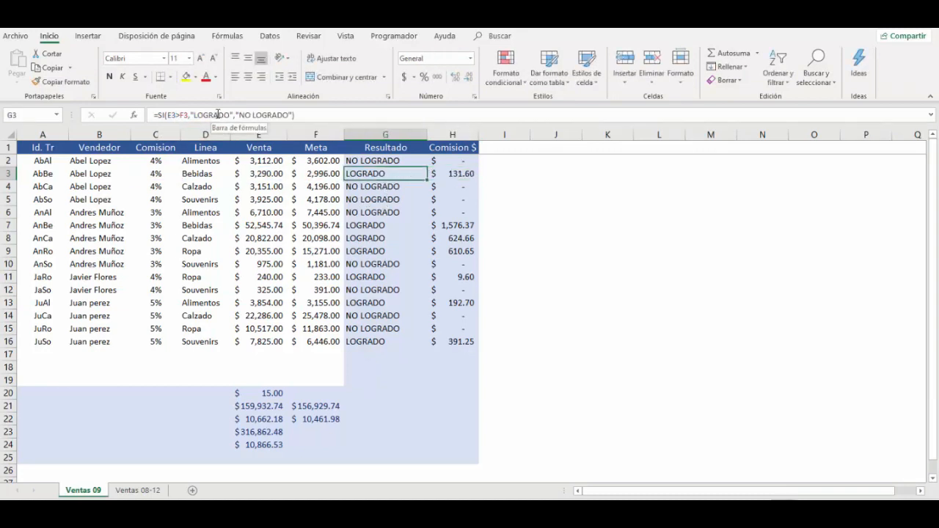
{"action": "left_click", "coordinate": [258, 115]}
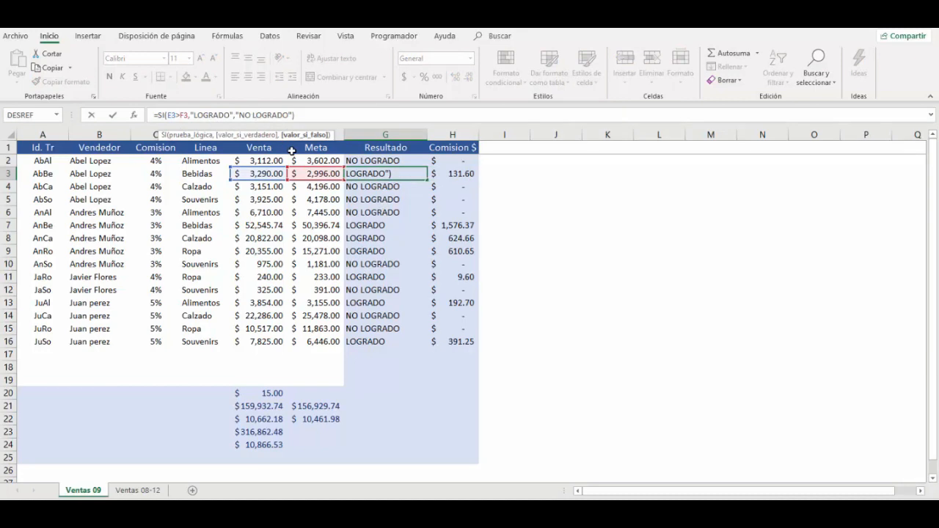
{"action": "key", "text": "Escape"}
{"action": "left_click", "coordinate": [386, 162]}
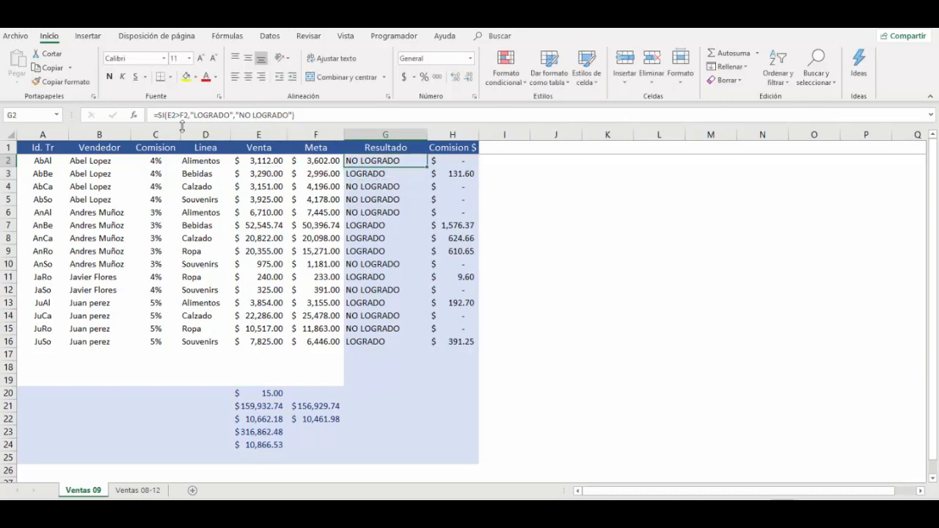
{"action": "left_click", "coordinate": [216, 111]}
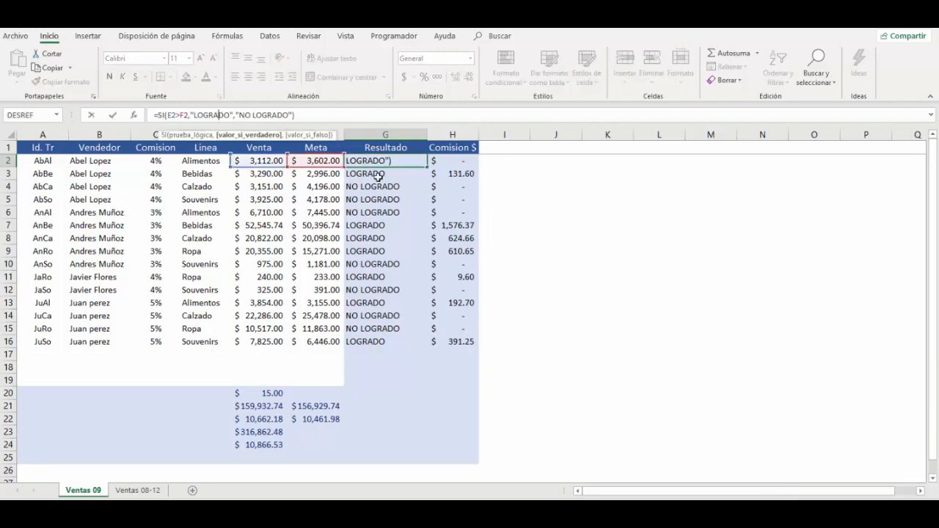
{"action": "key", "text": "Escape"}
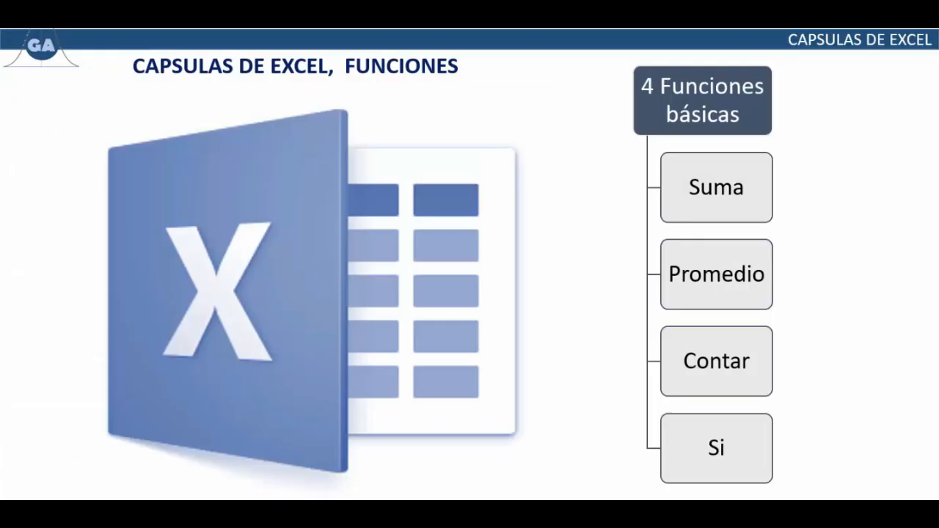